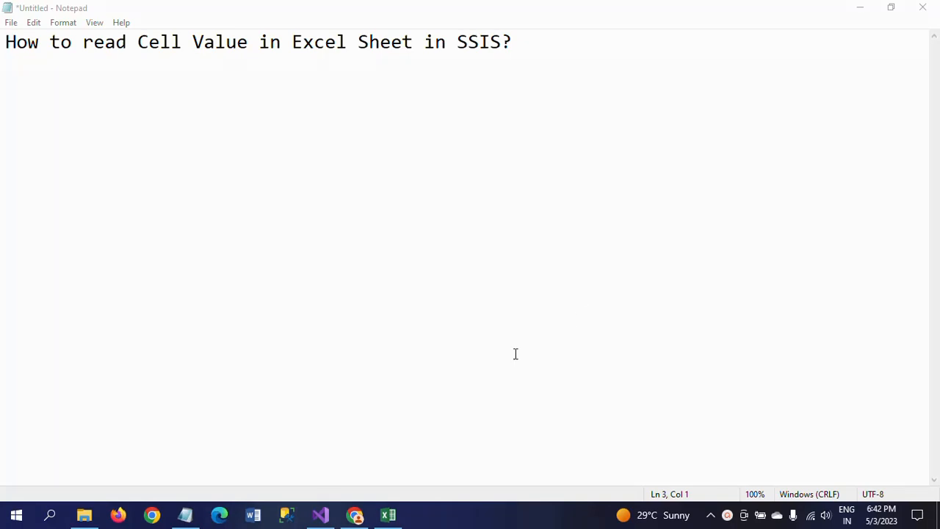
Copy the report title in cell C7 of the Person workbook and paste it on a new line in the Notepad notes.
left_click(389, 517)
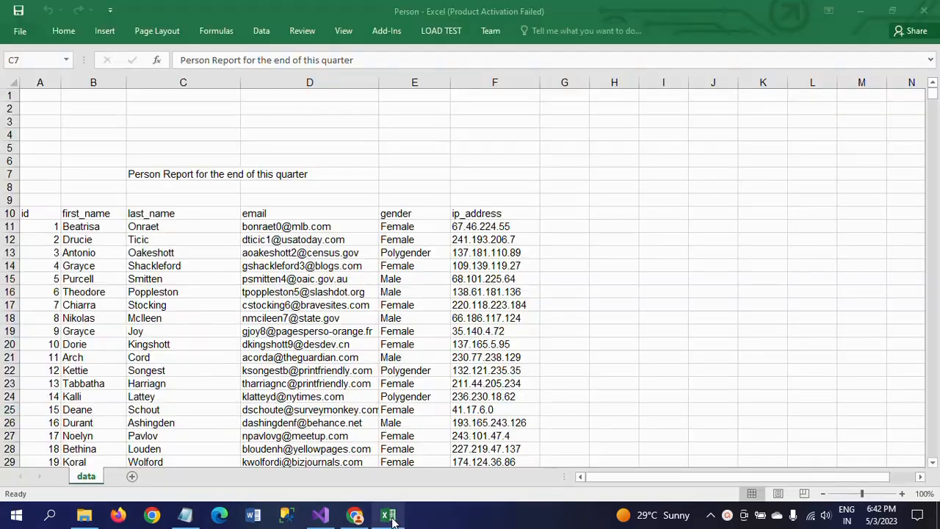
left_click(279, 320)
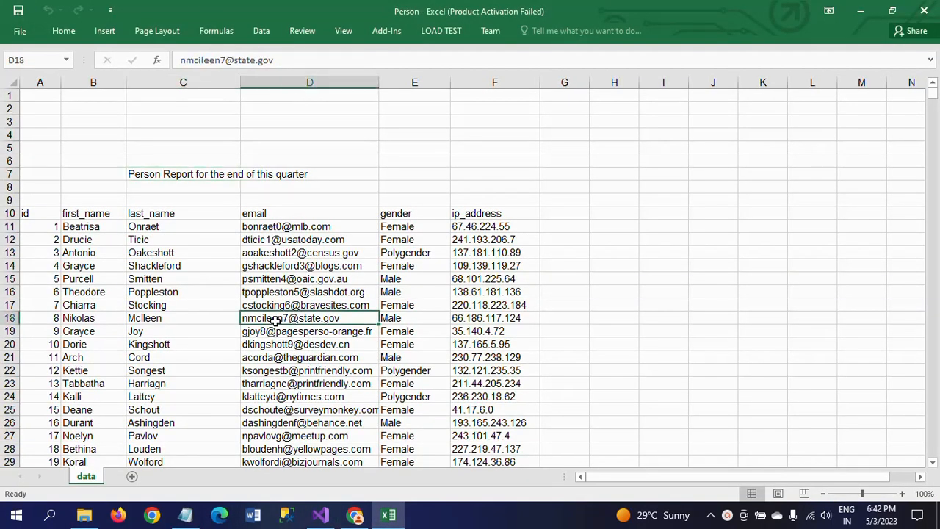
scroll(279, 320, "down", 3)
scroll(301, 319, "up", 3)
left_click(183, 174)
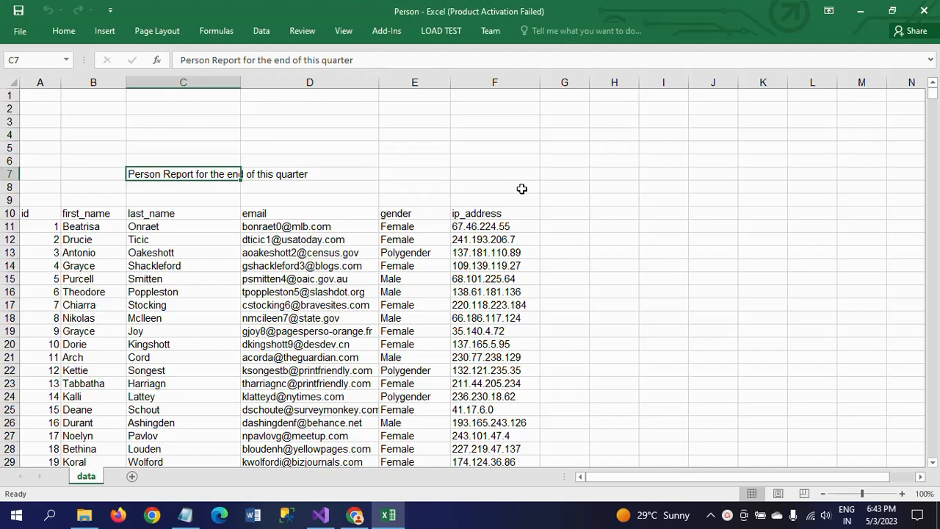
key("ctrl+c")
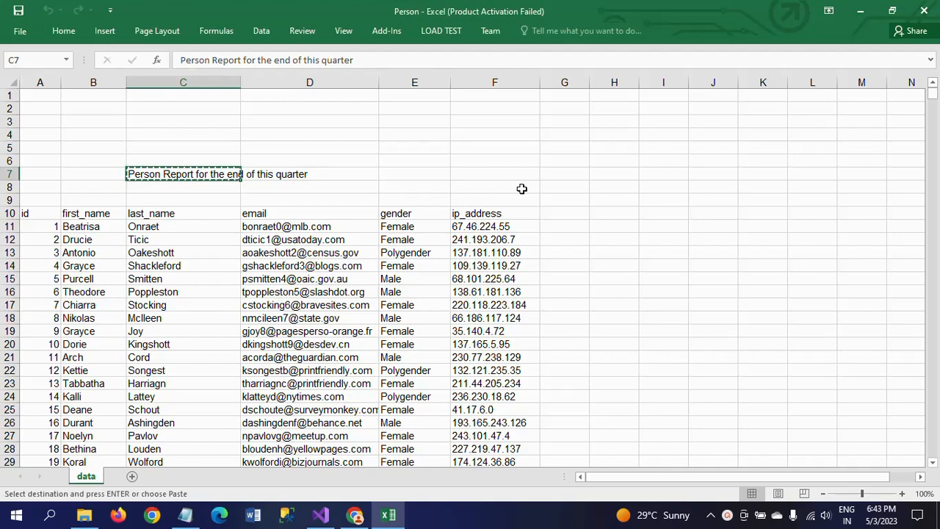
left_click(185, 517)
key("Return")
key("ctrl+v")
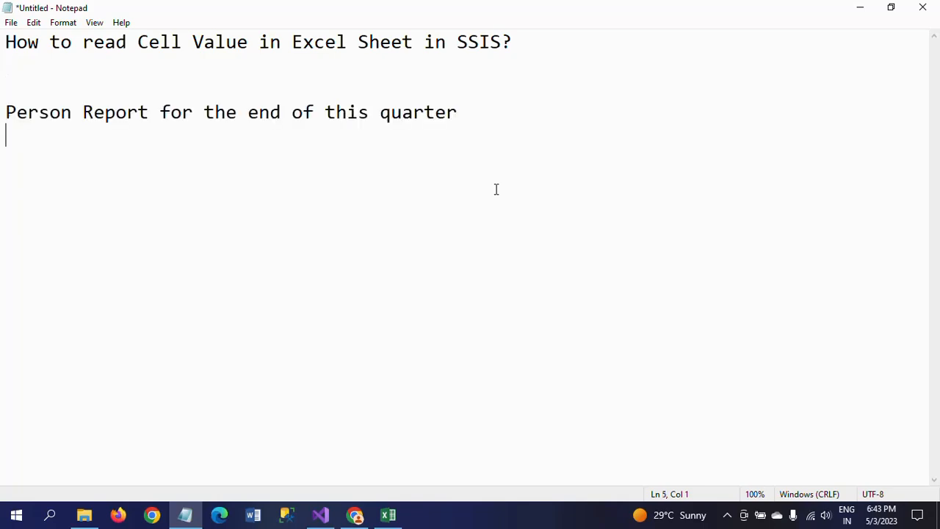
Return to the Person workbook in Excel, clear the copy marker, select cell C7 and close the workbook.
key("alt+Tab")
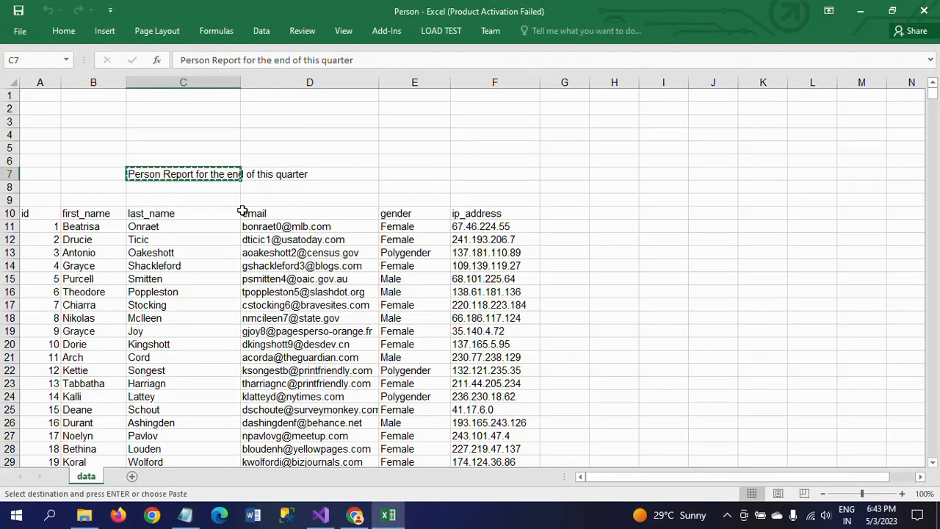
left_click(206, 199)
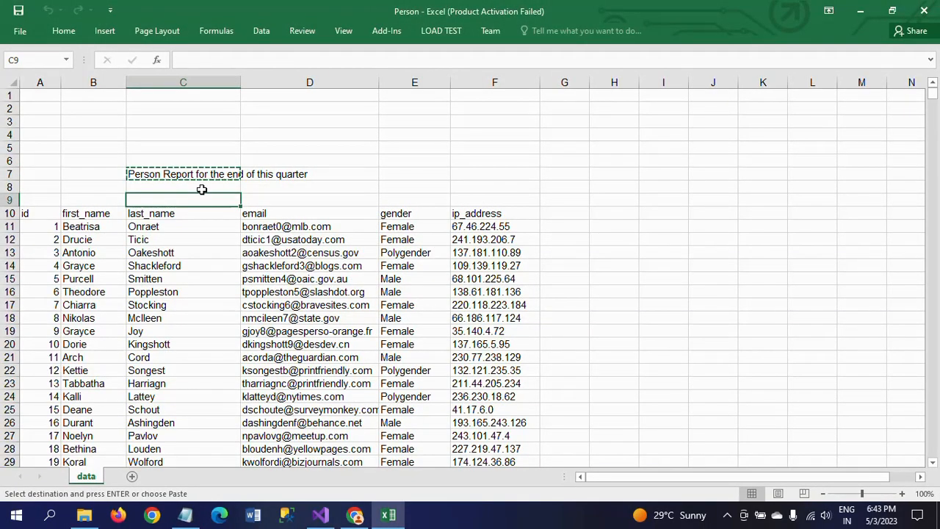
key("Escape")
left_click(195, 174)
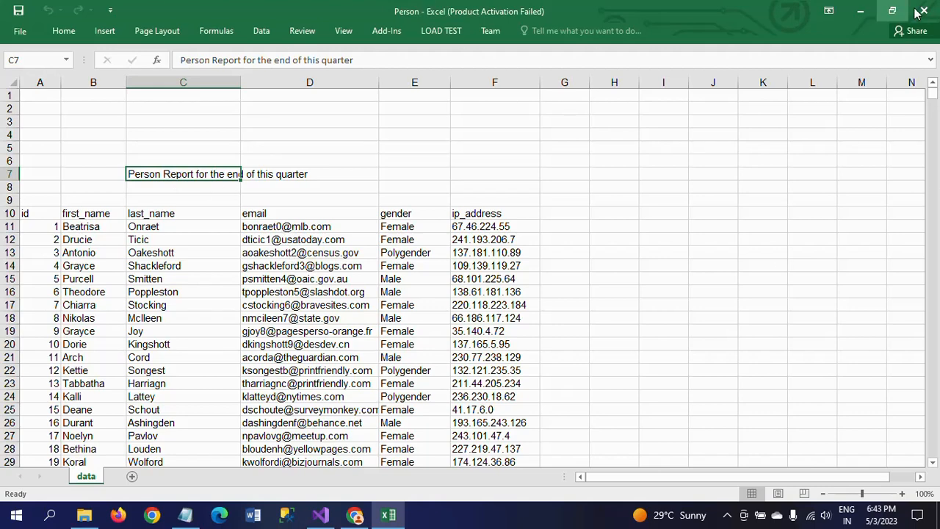
key("alt+Tab")
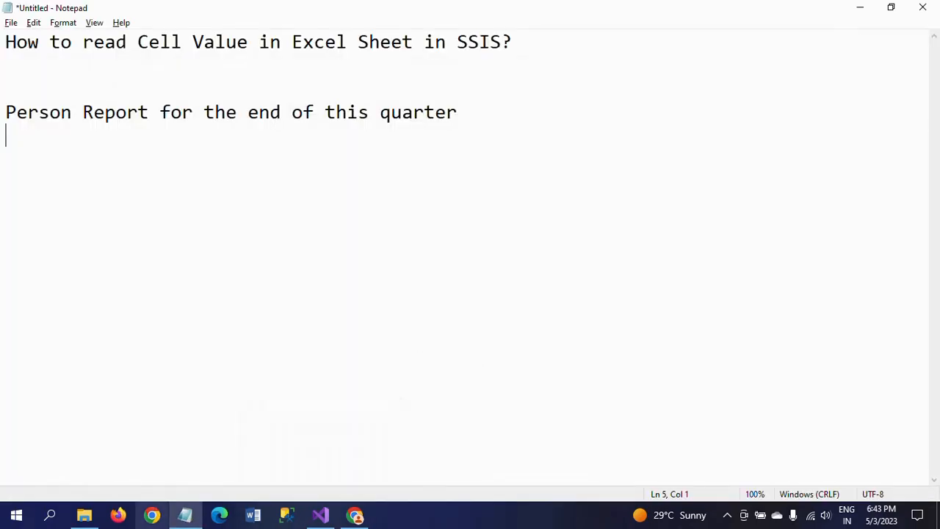
Open the Person workbook from the Downloads folder in File Explorer.
left_click(86, 461)
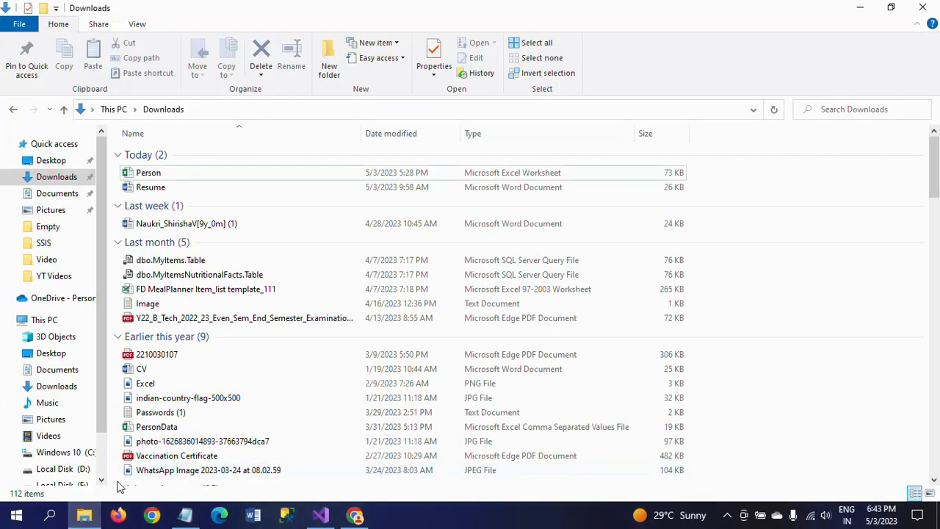
left_click(323, 176)
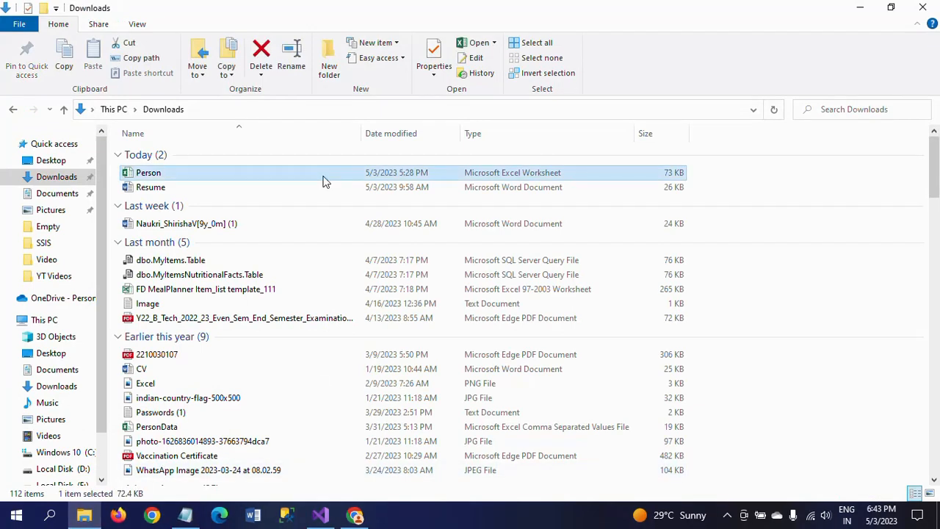
double_click(325, 182)
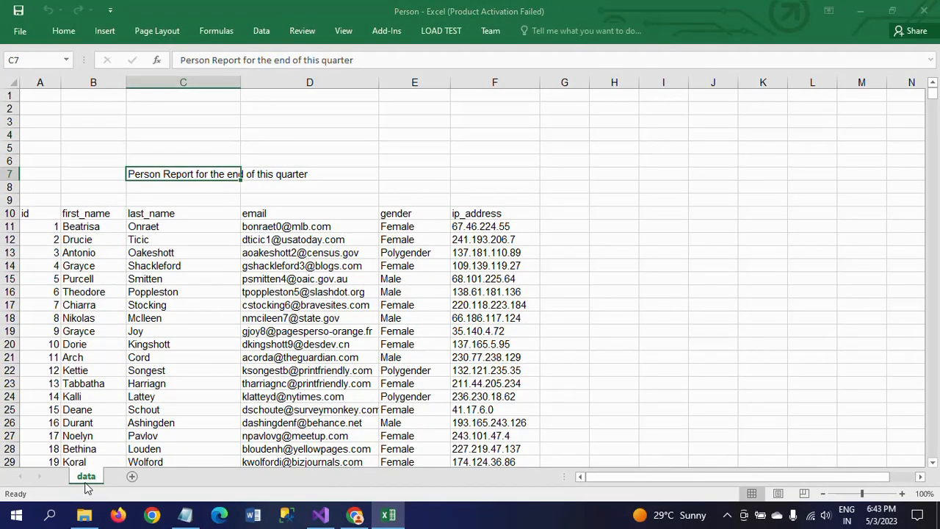
Add a blank second worksheet to the Person workbook and delete it again.
left_click(604, 392)
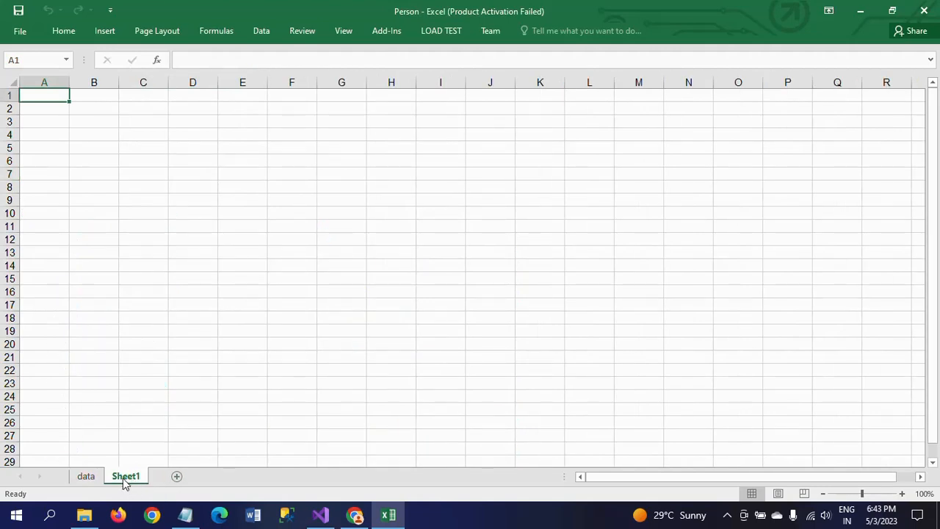
left_click(87, 478)
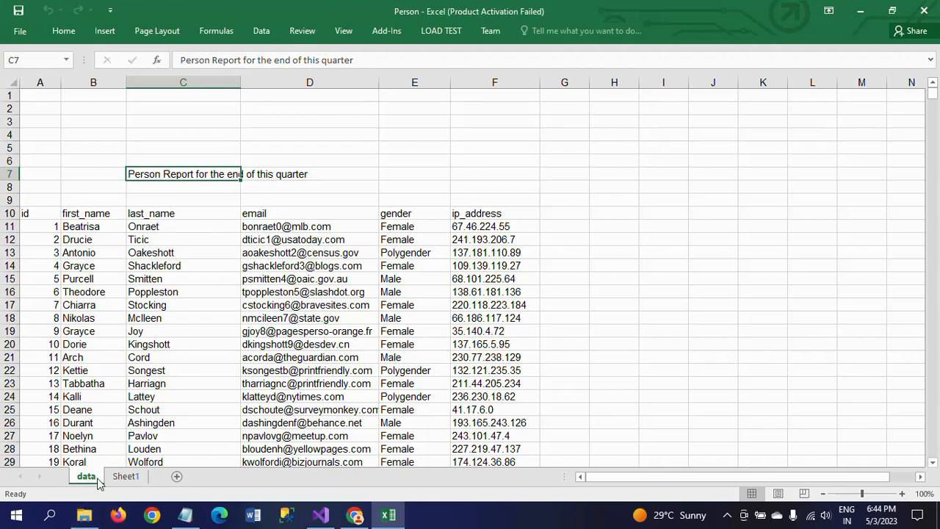
right_click(123, 479)
left_click(180, 340)
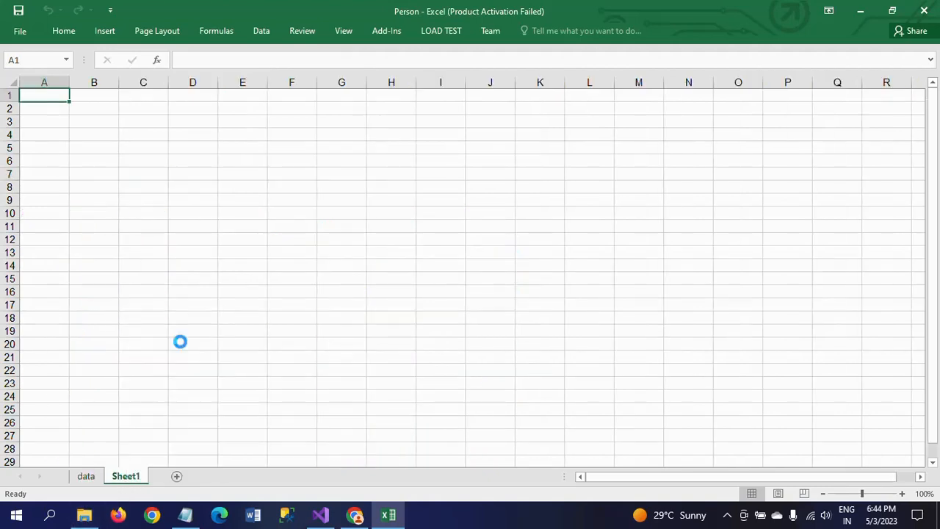
left_click(171, 344)
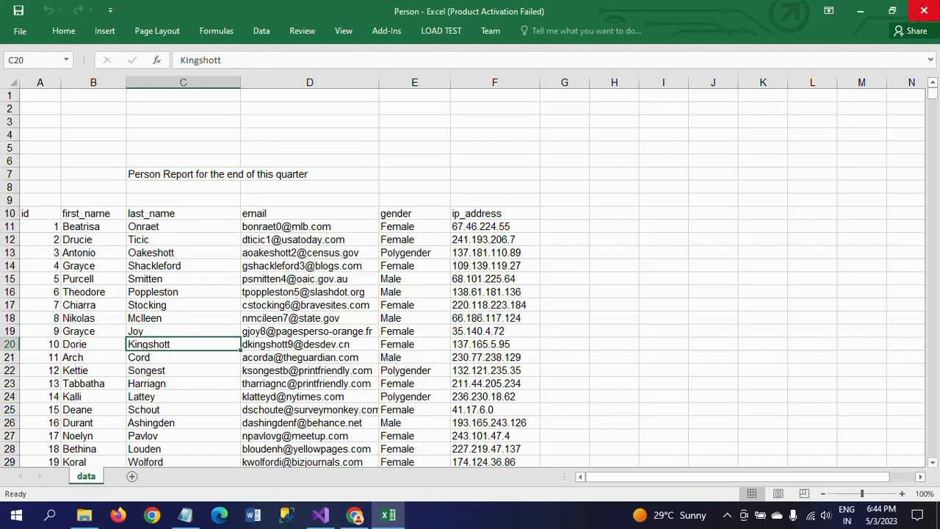
Close the workbook and place an Execute SQL Task on the Package7 control flow in Visual Studio.
left_click(923, 12)
left_click(409, 271)
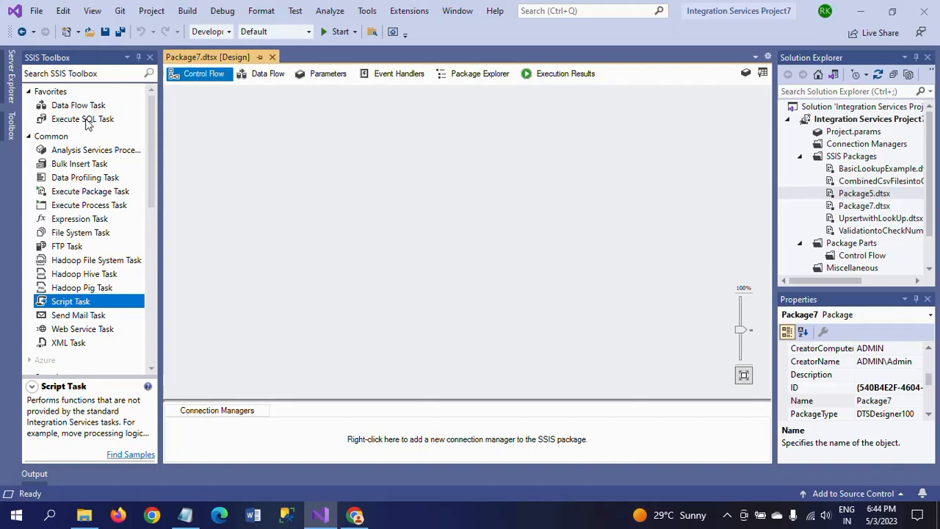
left_click_drag(86, 122, 362, 134)
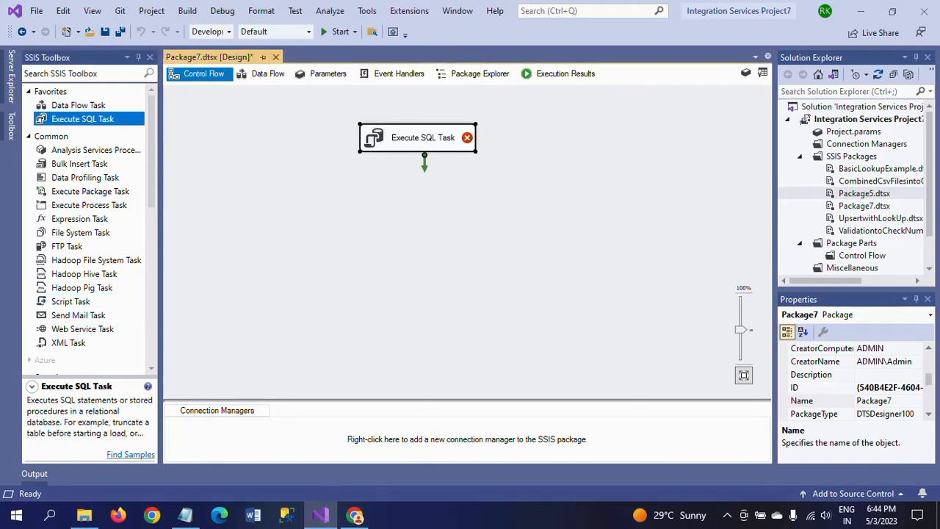
In the Notepad notes, add the lines "Execute SQL Task" and "Script Task" above the report title, separated by blank lines.
left_click(192, 517)
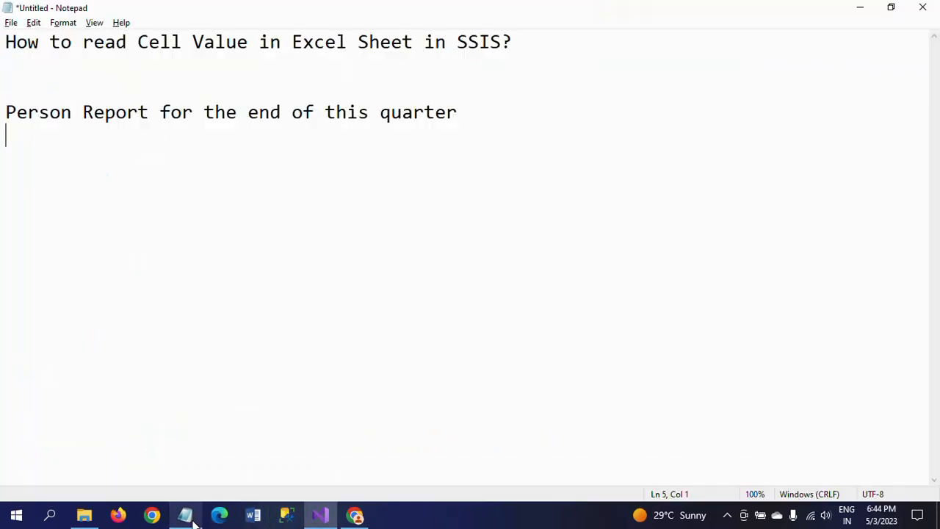
left_click(531, 86)
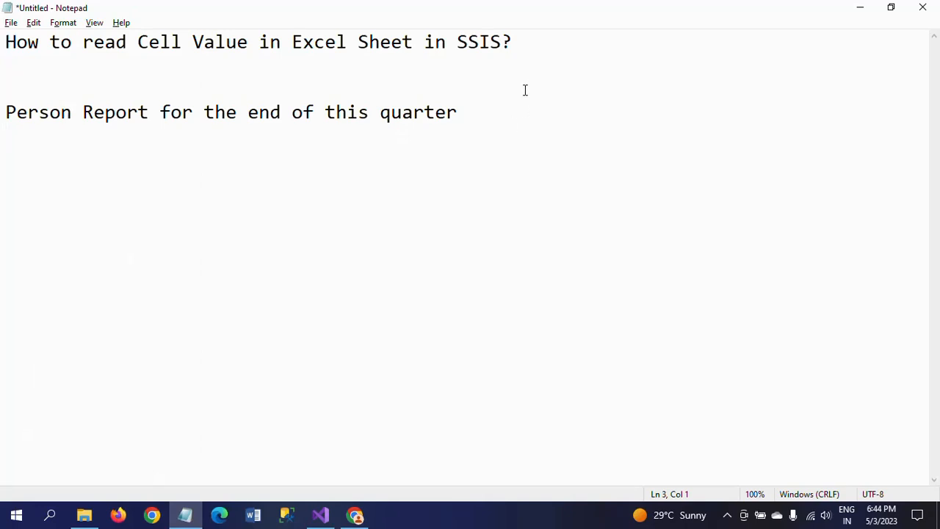
key("Return")
key("Up")
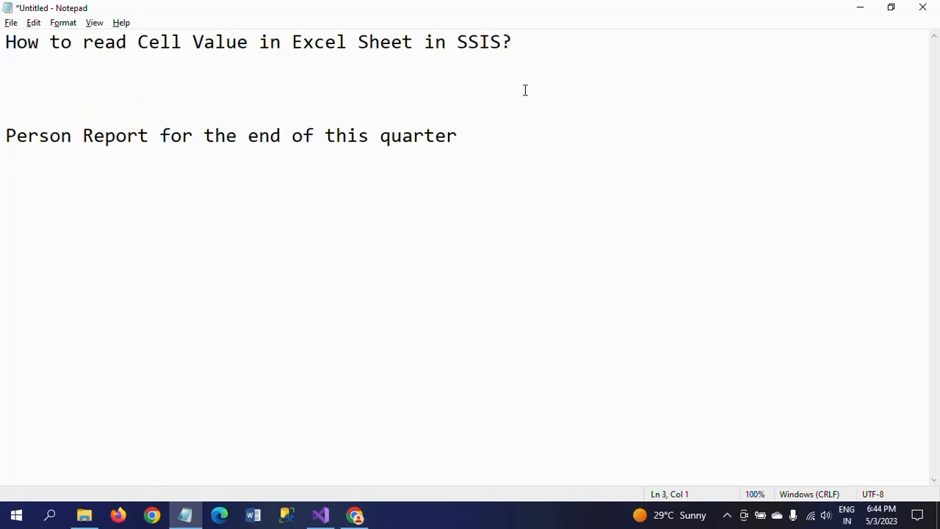
type("Execute ")
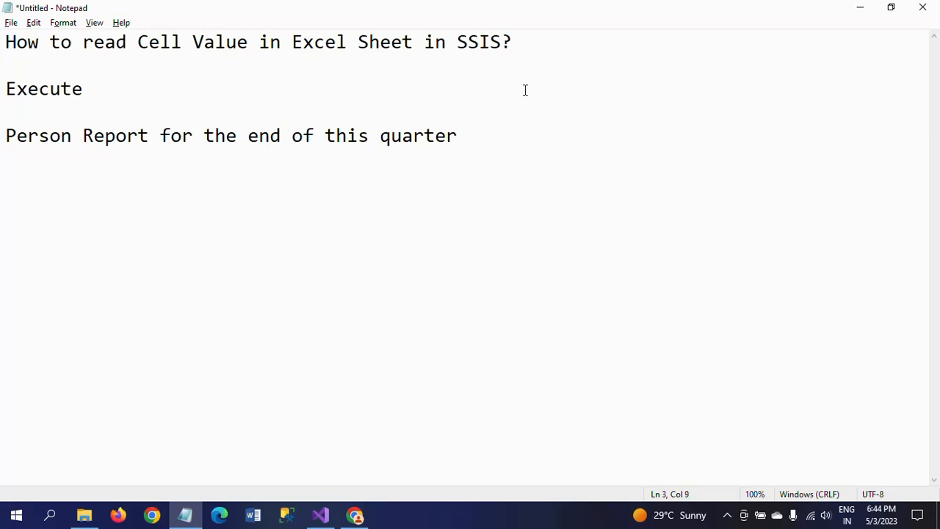
type("SQL Task")
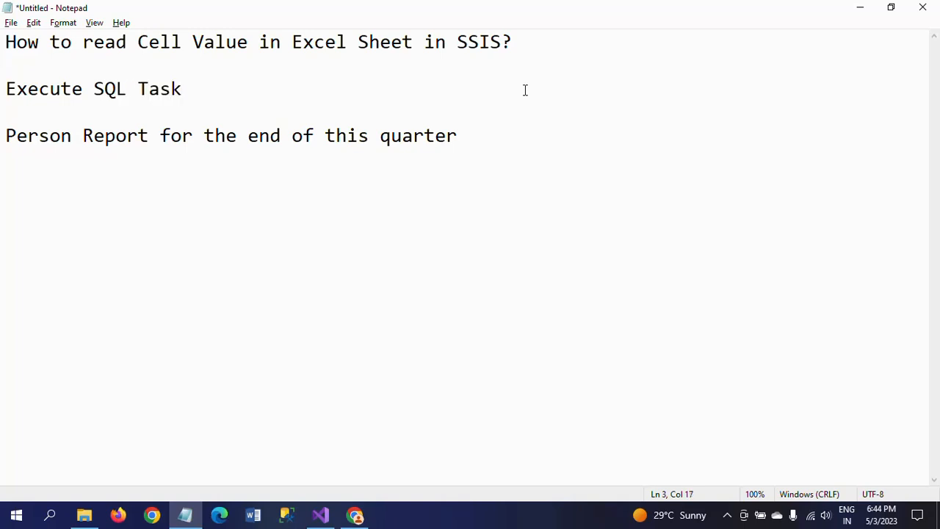
key("Return")
key("Return")
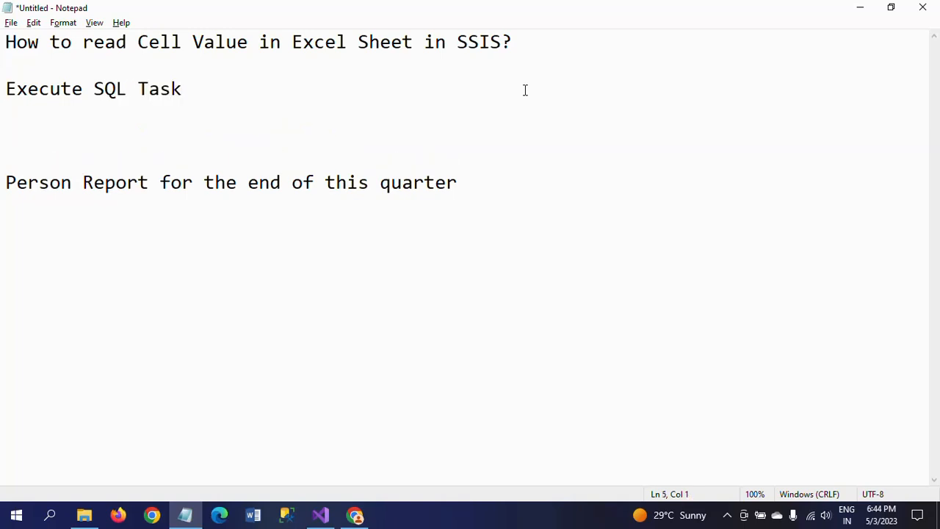
type("Script ")
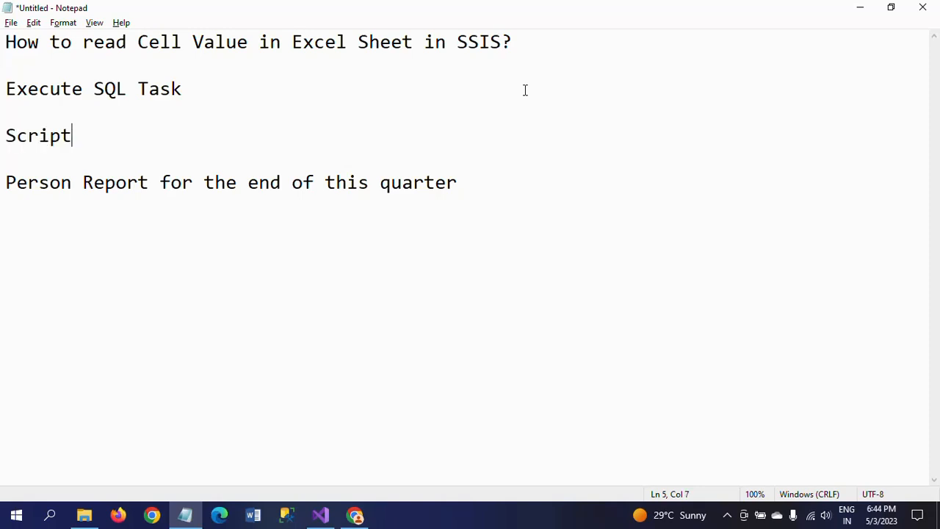
type("Task")
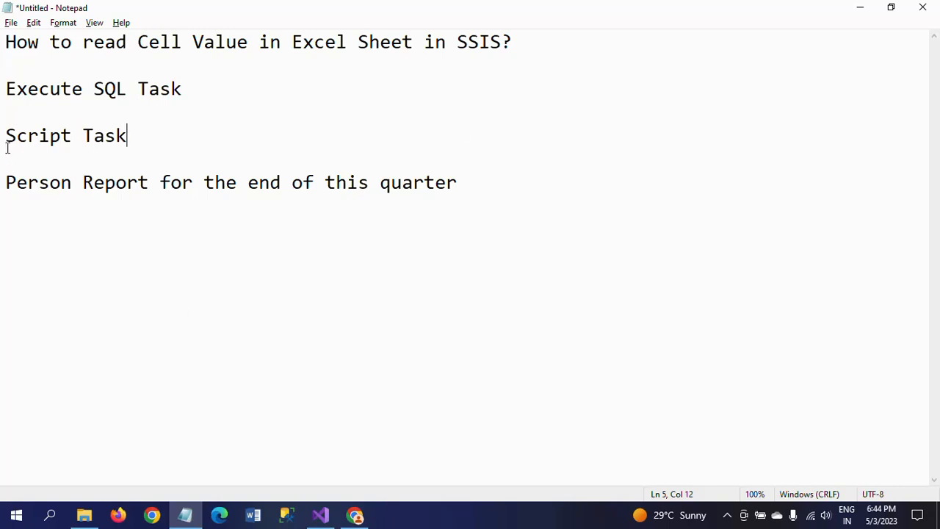
left_click(7, 183)
left_click(558, 190, "shift")
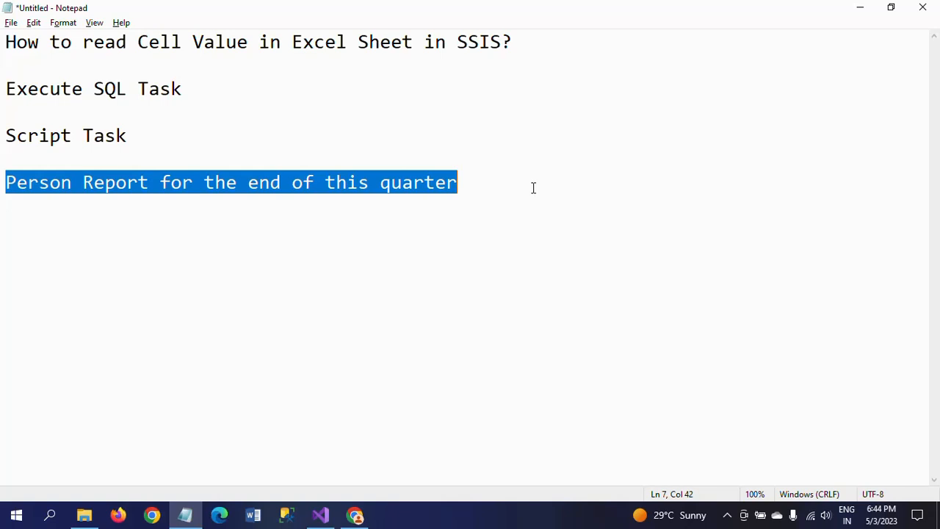
left_click(483, 187)
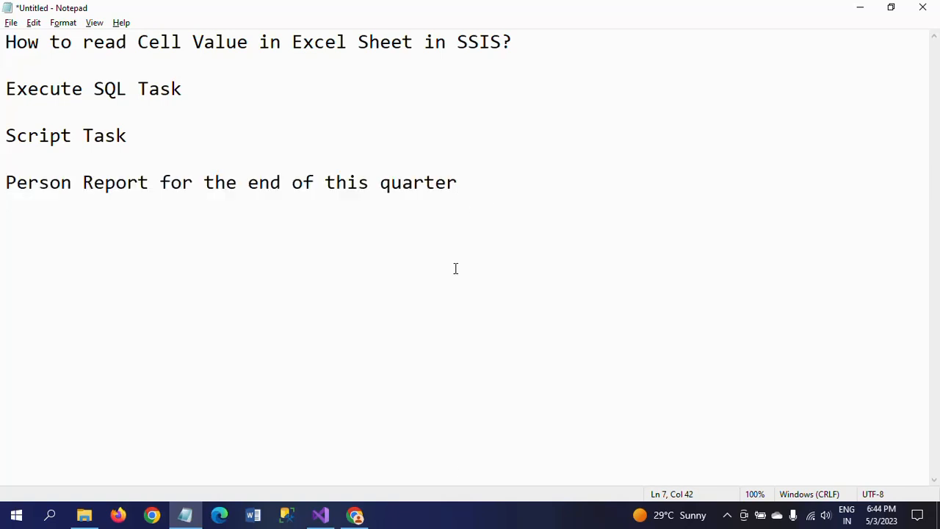
In Visual Studio, create a Package7 variable named CellValue with data type String, and close the variables window.
key("alt+Tab")
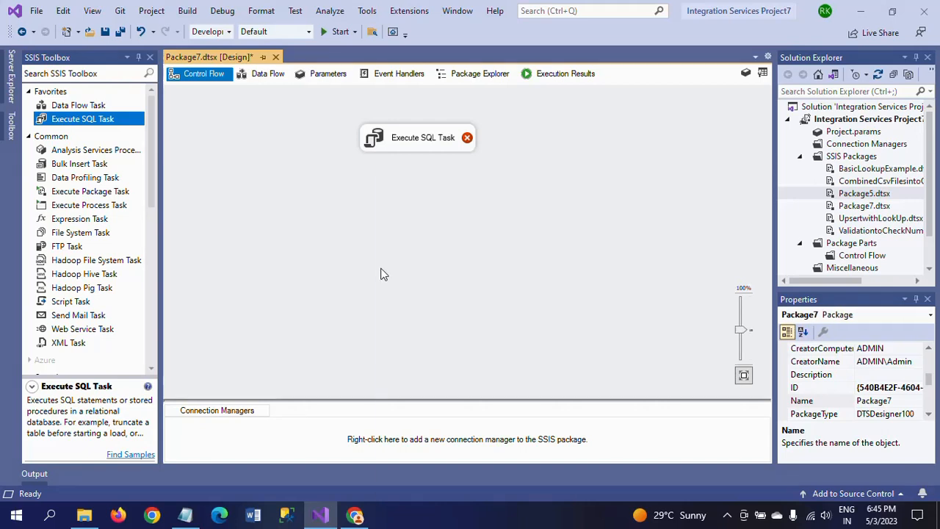
right_click(379, 273)
left_click(426, 192)
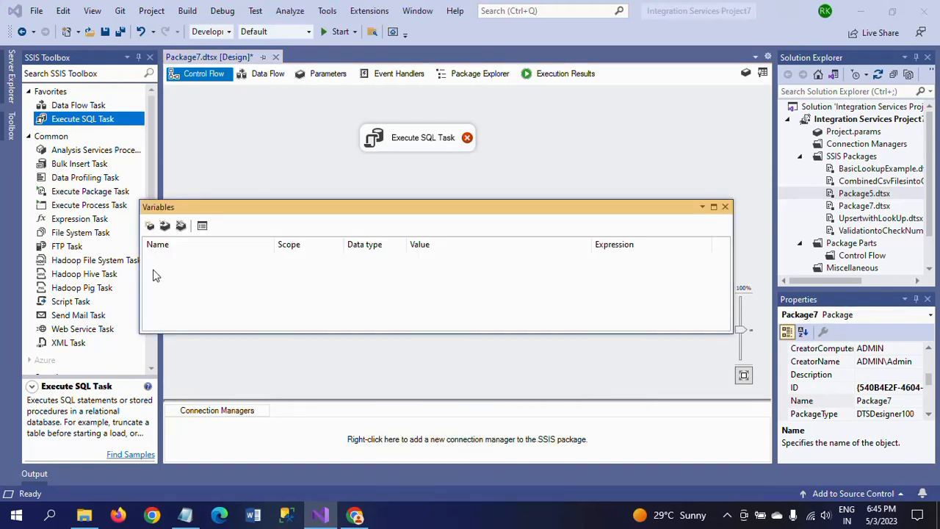
left_click(150, 227)
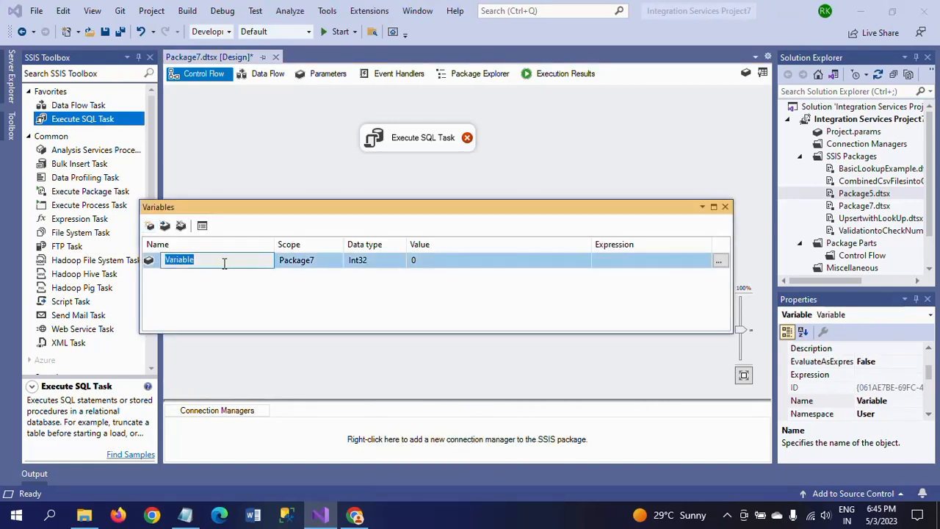
type("C")
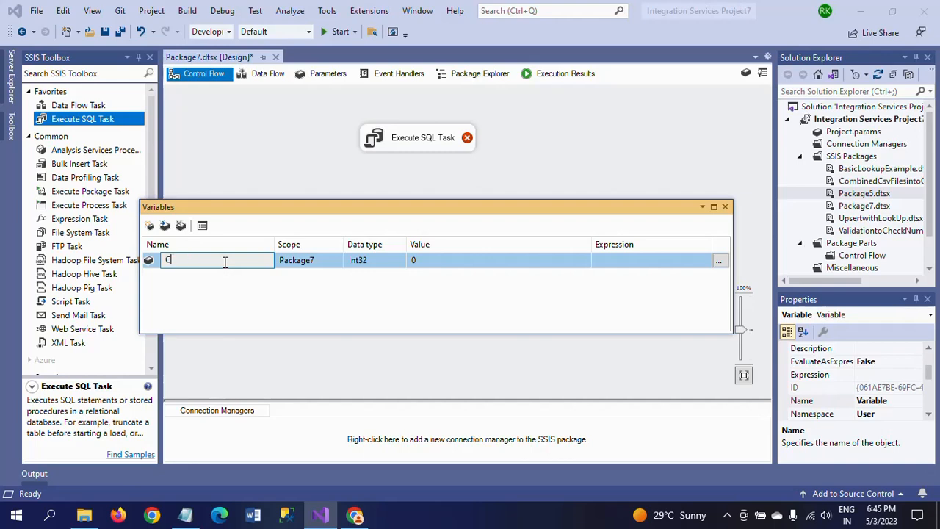
type("ellValue")
left_click(374, 260)
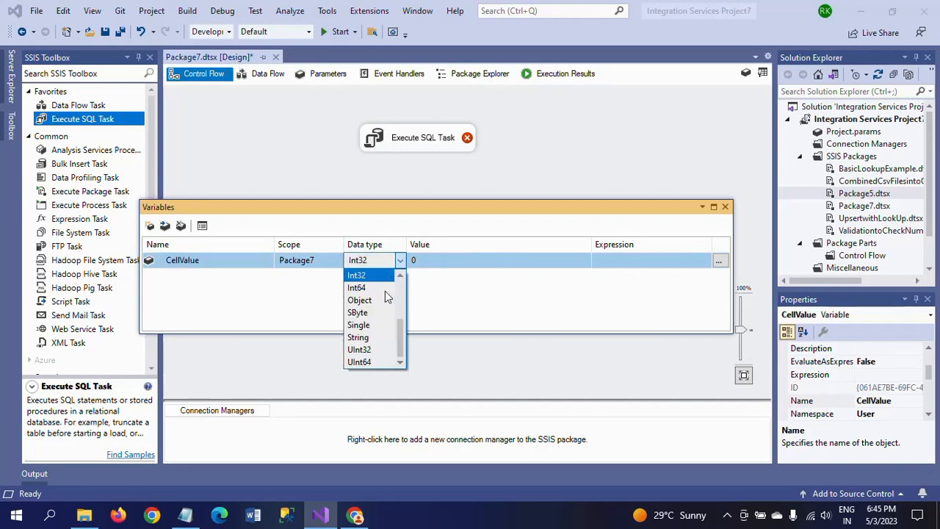
left_click(370, 338)
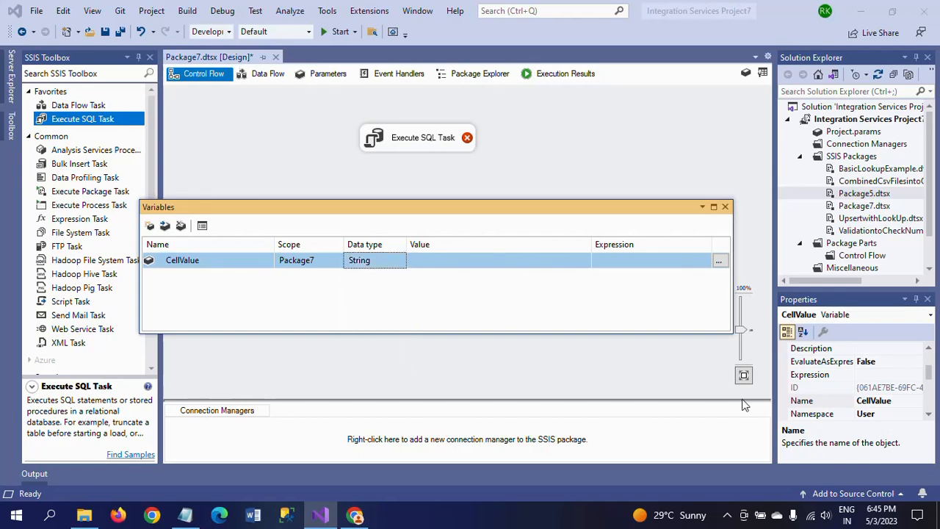
left_click(725, 207)
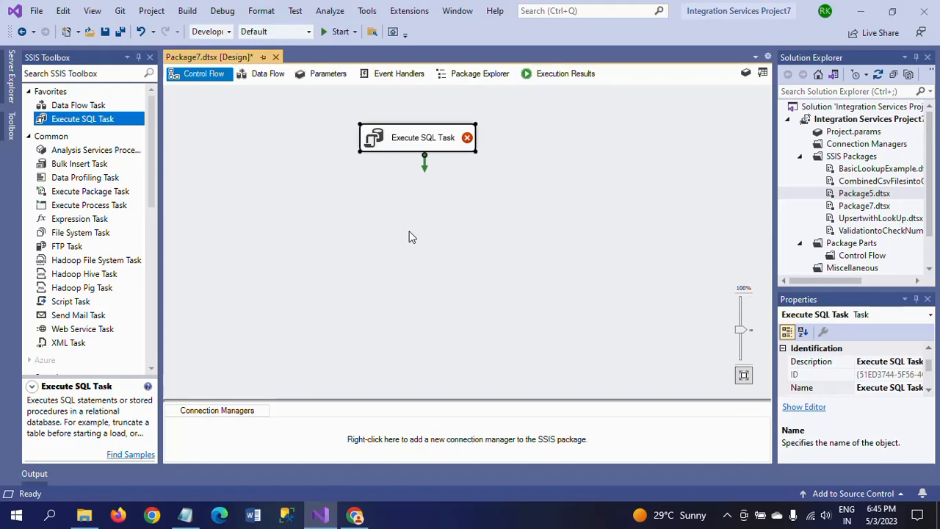
In the Execute SQL Task's settings, set ResultSet to Single row and ConnectionType to EXCEL.
double_click(422, 138)
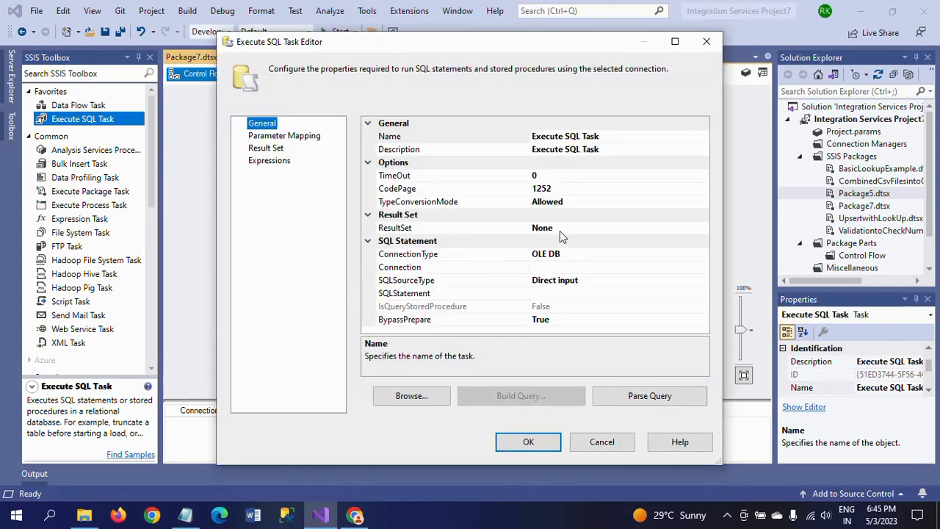
left_click(685, 229)
left_click(703, 229)
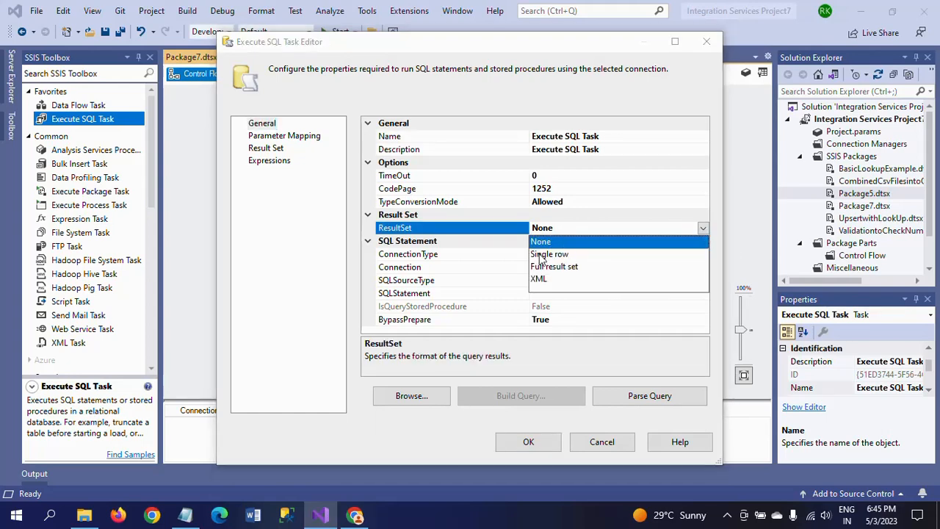
left_click(543, 255)
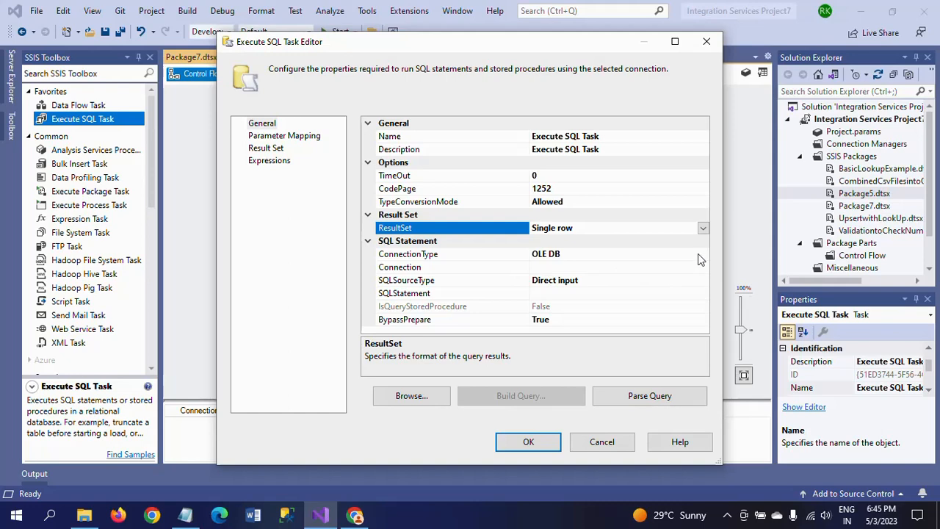
left_click(700, 255)
left_click(703, 254)
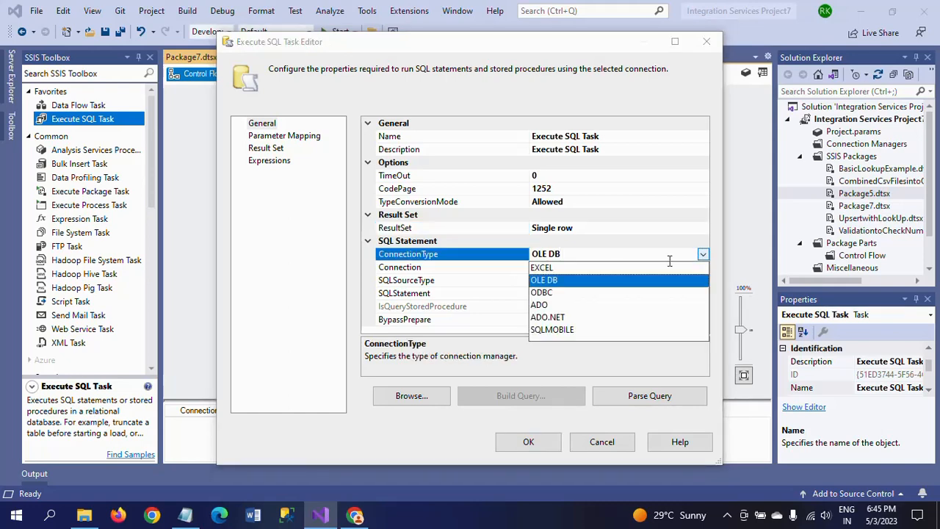
left_click(542, 268)
Create a new Excel connection for the task to Person.xlsx in Downloads, with "First row has column names" turned off.
left_click(566, 266)
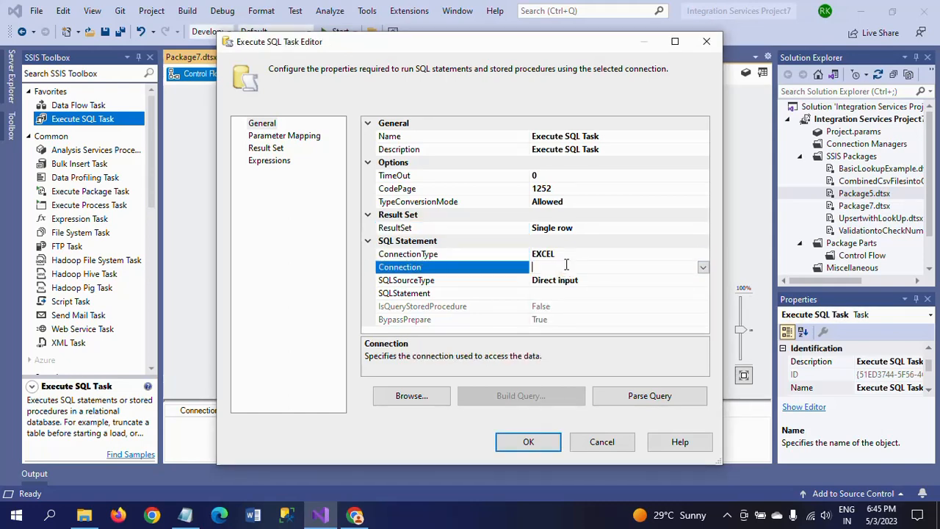
left_click(702, 267)
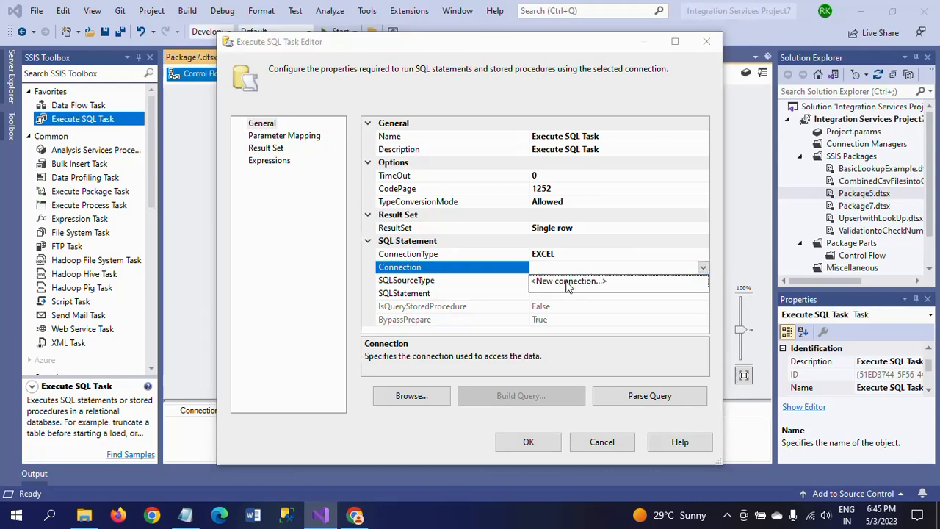
left_click(567, 282)
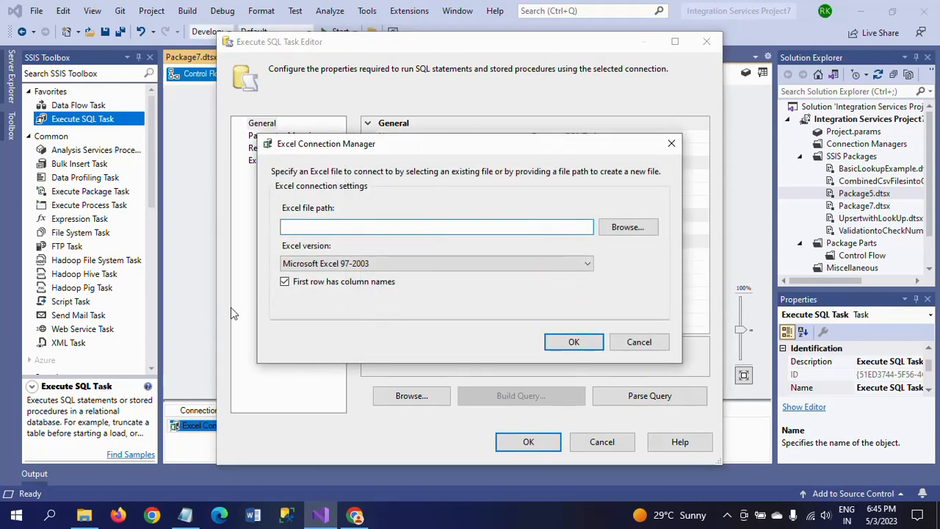
left_click(284, 282)
left_click(623, 234)
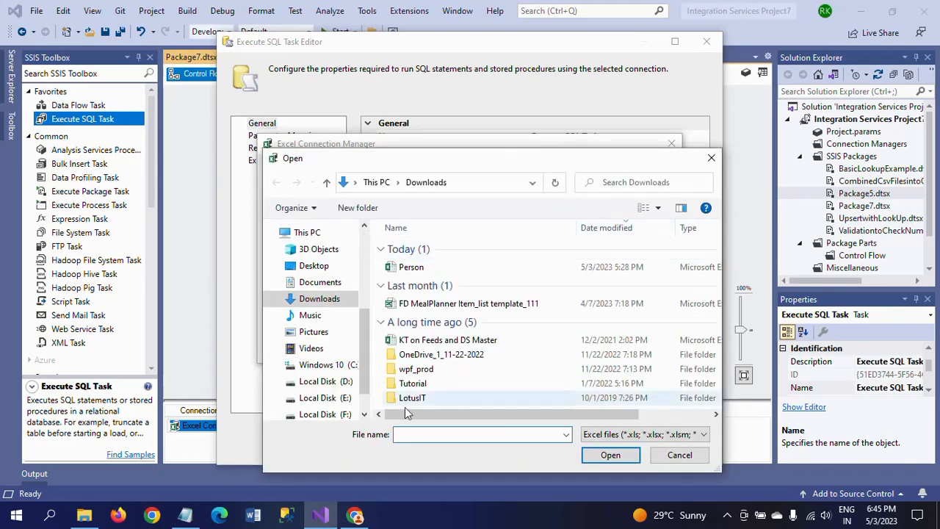
left_click(405, 268)
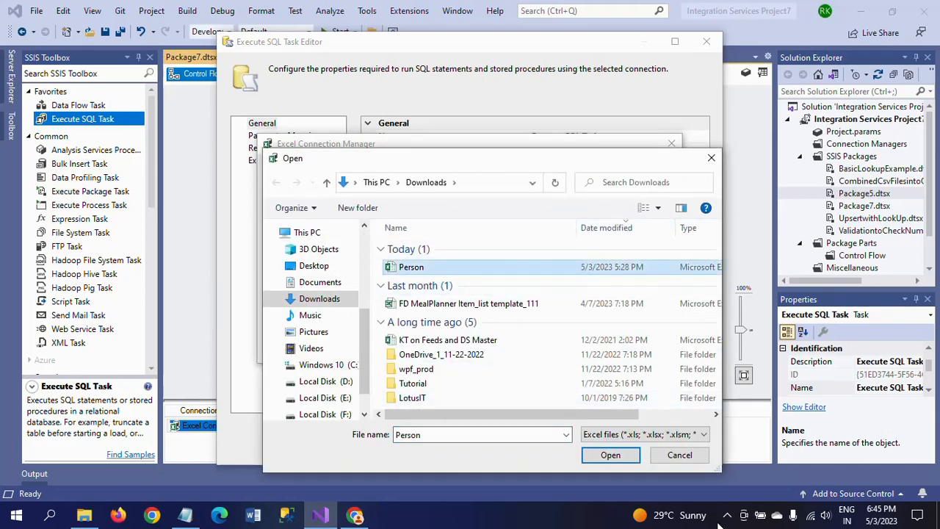
left_click(609, 455)
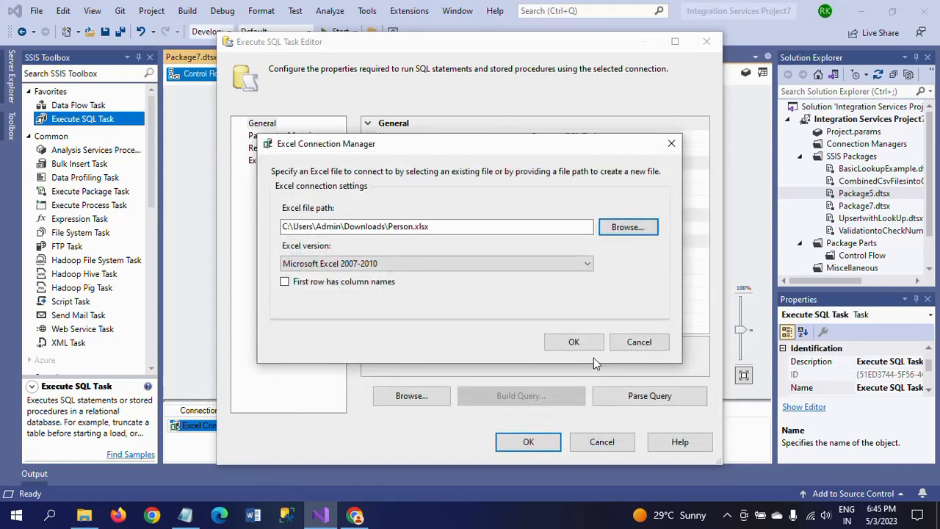
left_click(577, 342)
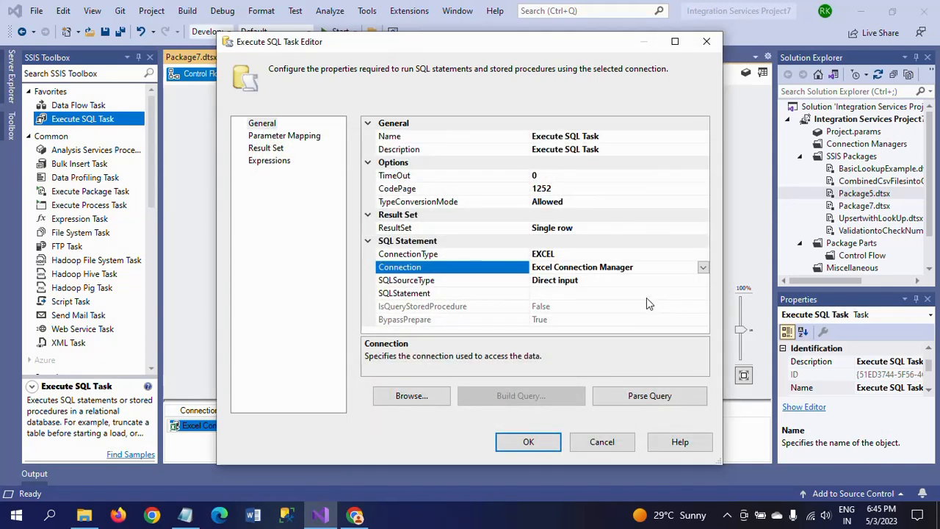
Set the task's SQL statement to SELECT * FROM [data$C7:C8].
left_click(560, 293)
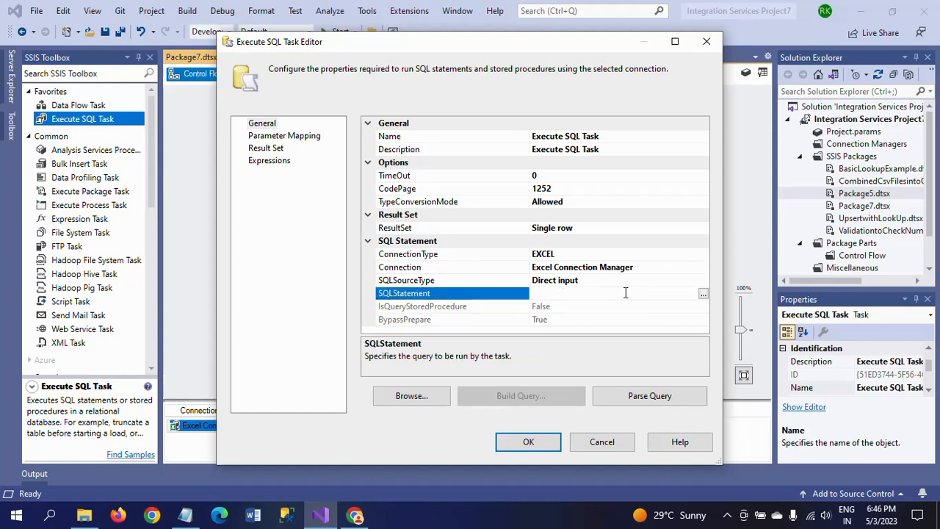
left_click(702, 294)
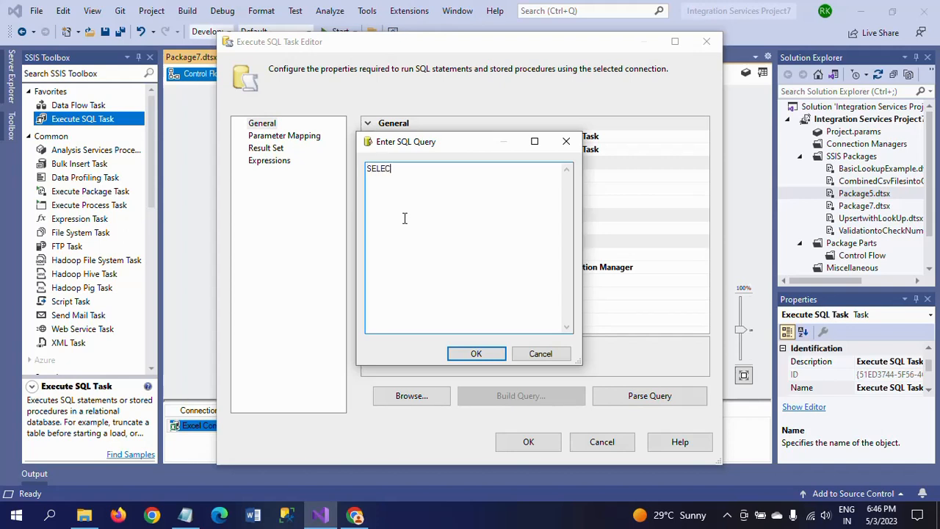
type("FROM")
type("[data$")
type("C7:C8")
left_click(475, 355)
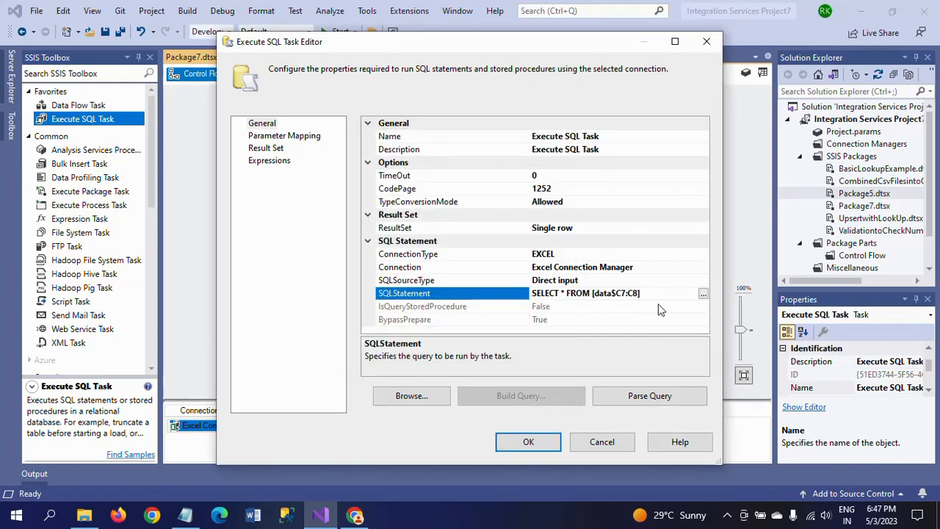
Map result name 0 to the variable User::CellValue in the task's result set, and accept the Execute SQL Task settings.
left_click(266, 149)
left_click(602, 403)
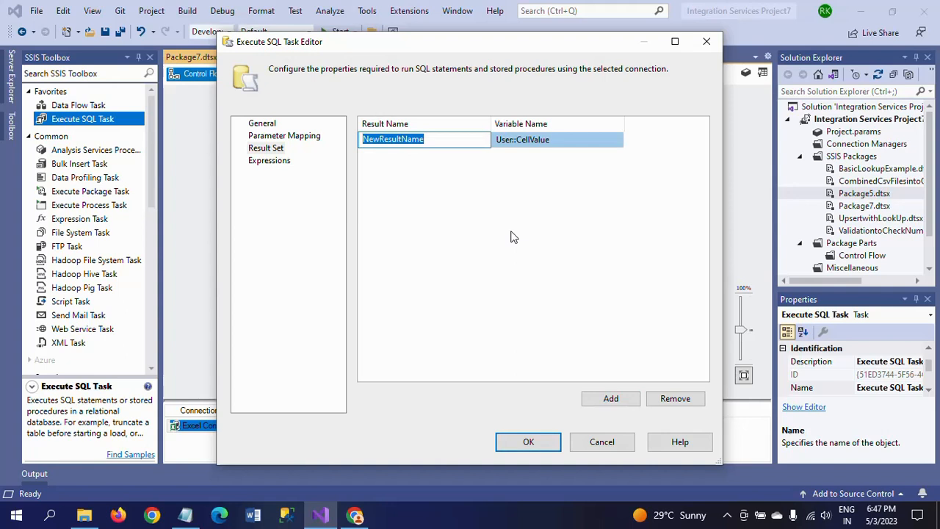
type("0")
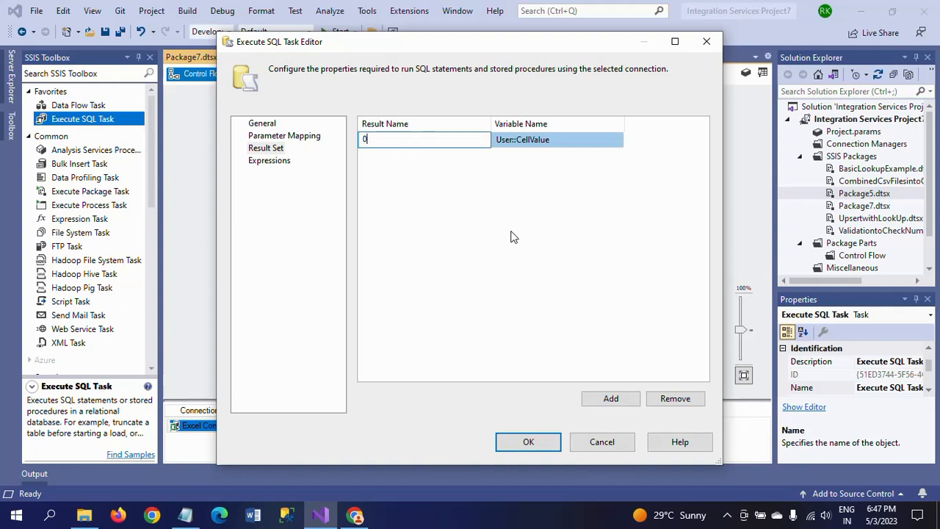
left_click(464, 226)
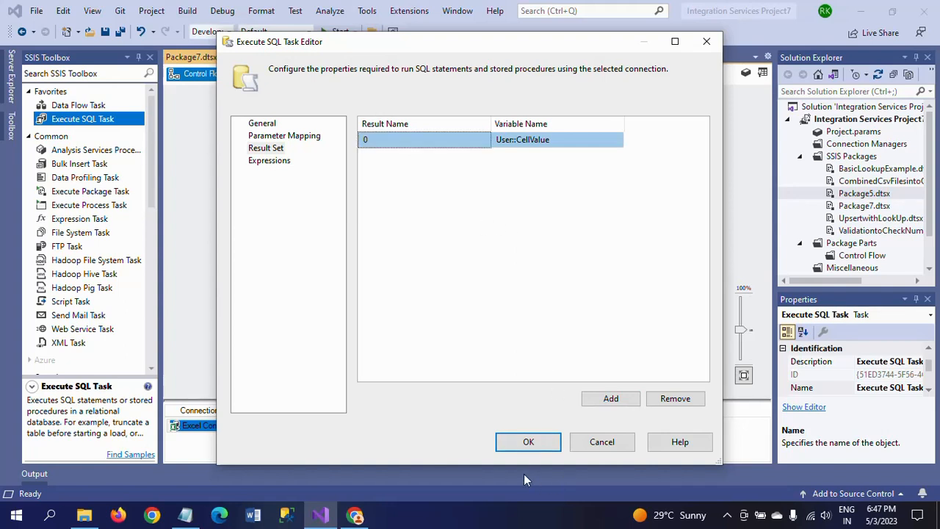
left_click(528, 442)
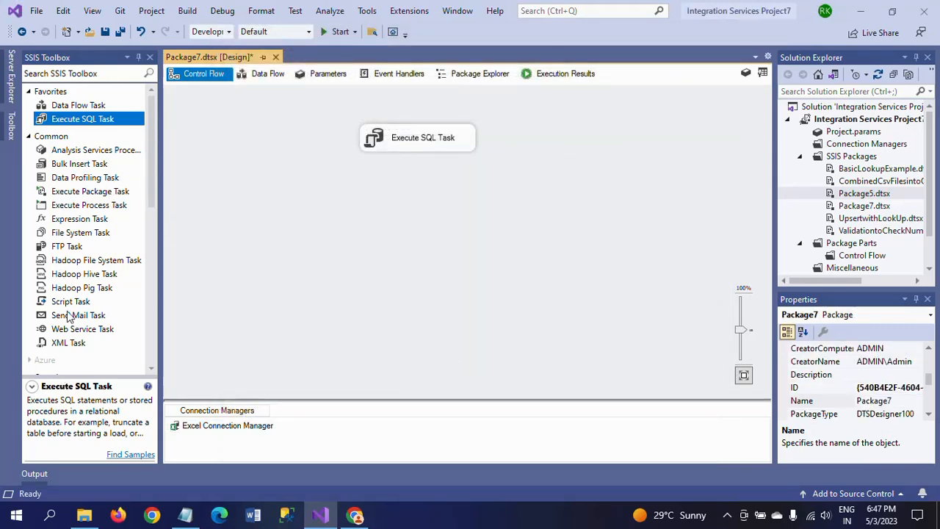
Place a Script Task below the Execute SQL Task and link the Execute SQL Task to it with a precedence constraint.
left_click_drag(69, 303, 411, 216)
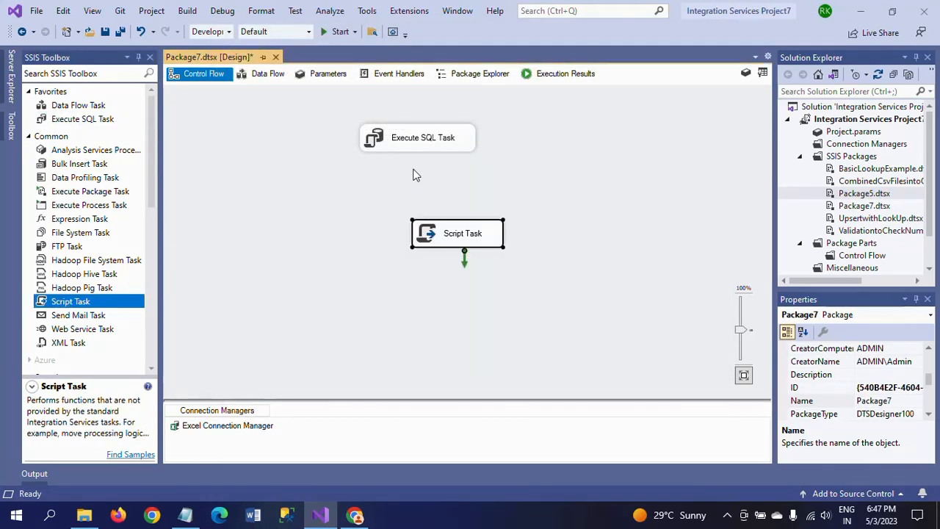
left_click(425, 146)
left_click_drag(426, 177, 454, 235)
left_click(437, 266)
Set the Script Task's ReadOnlyVariables to User::CellValue.
double_click(427, 234)
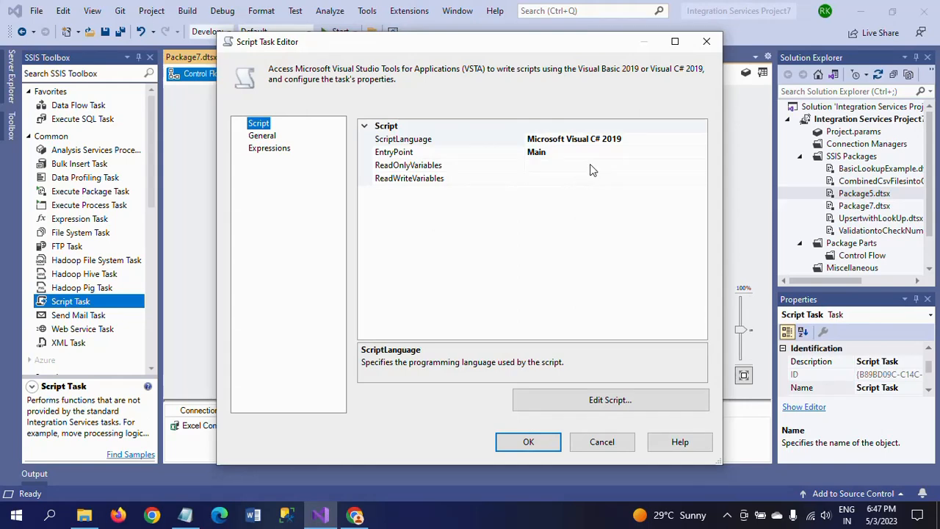
left_click(589, 166)
left_click(700, 165)
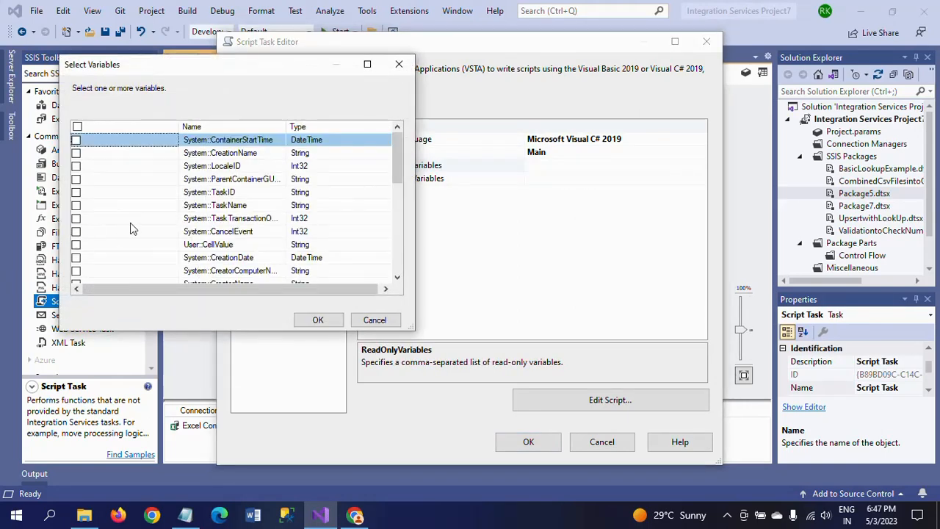
left_click(76, 245)
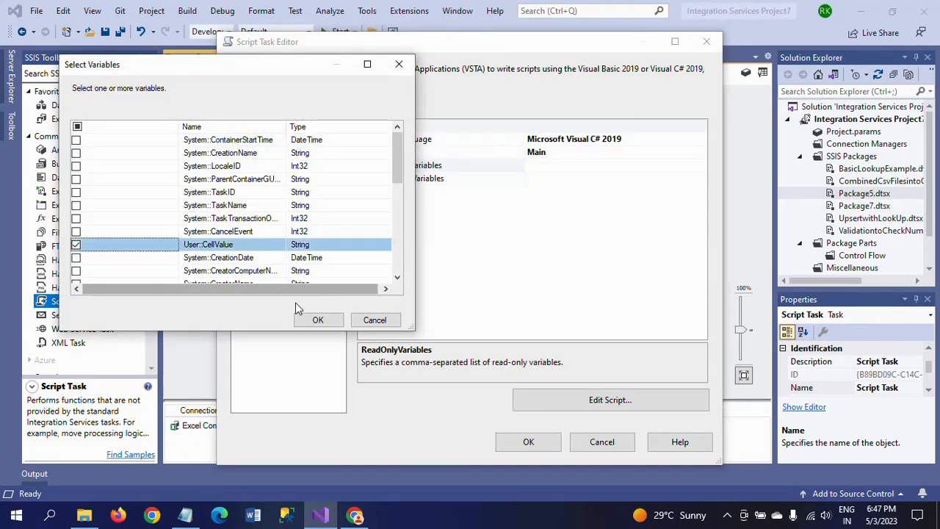
left_click(317, 320)
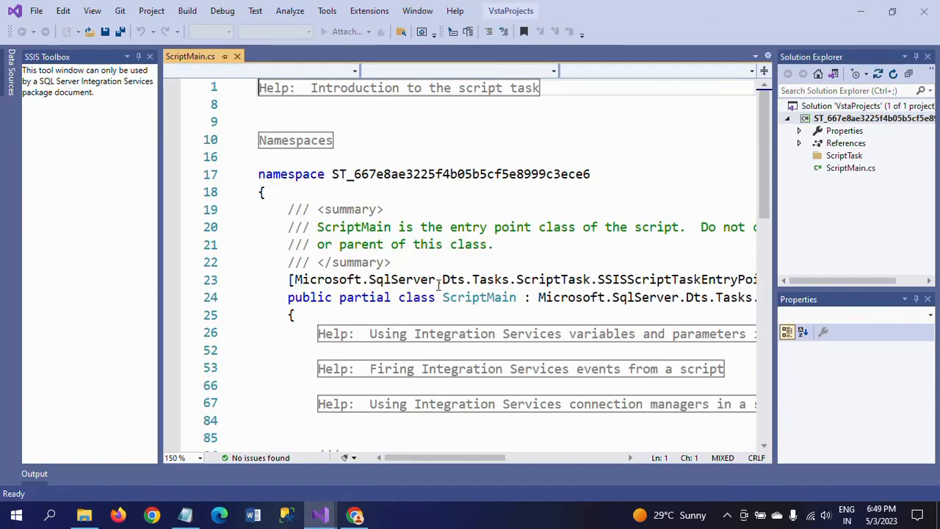
In the script's Main() method, add a MessageBox.Show() call on a new line above the TODO comment.
scroll(440, 283, "down", 6)
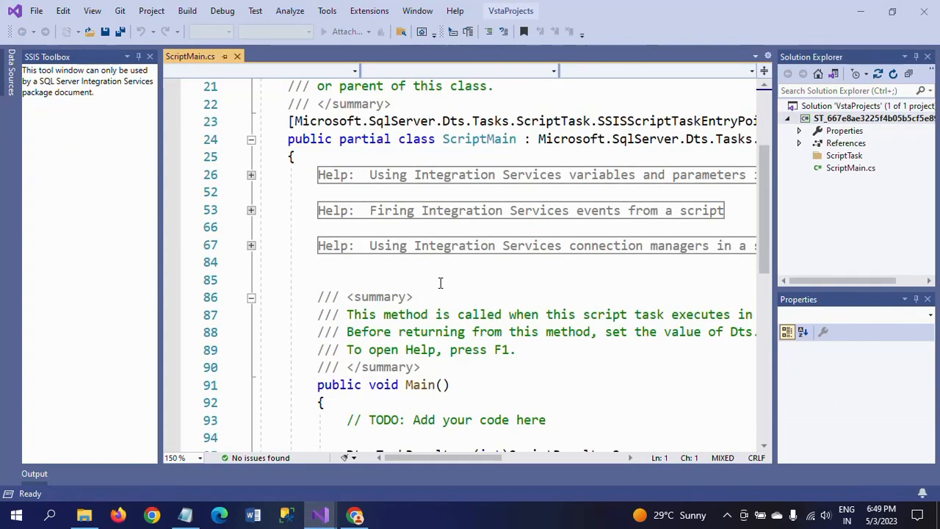
left_click(356, 254)
key("Return")
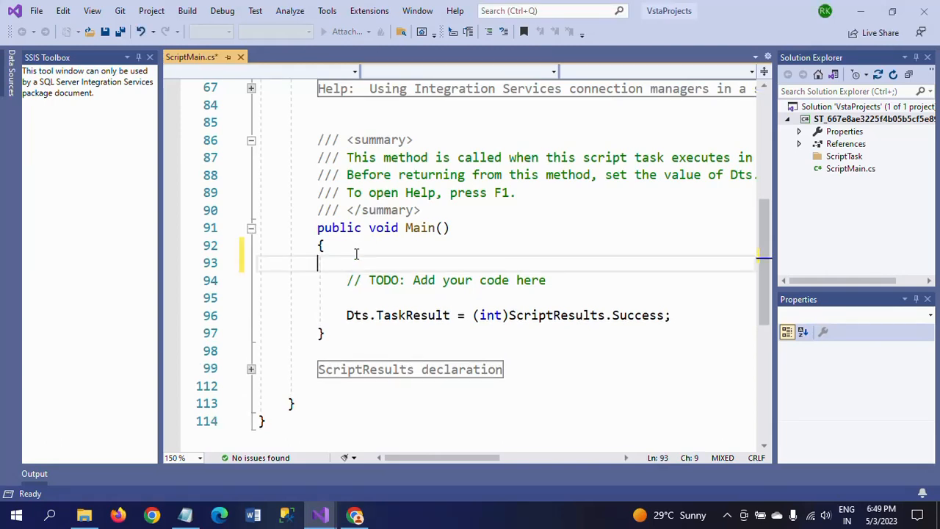
type("Me")
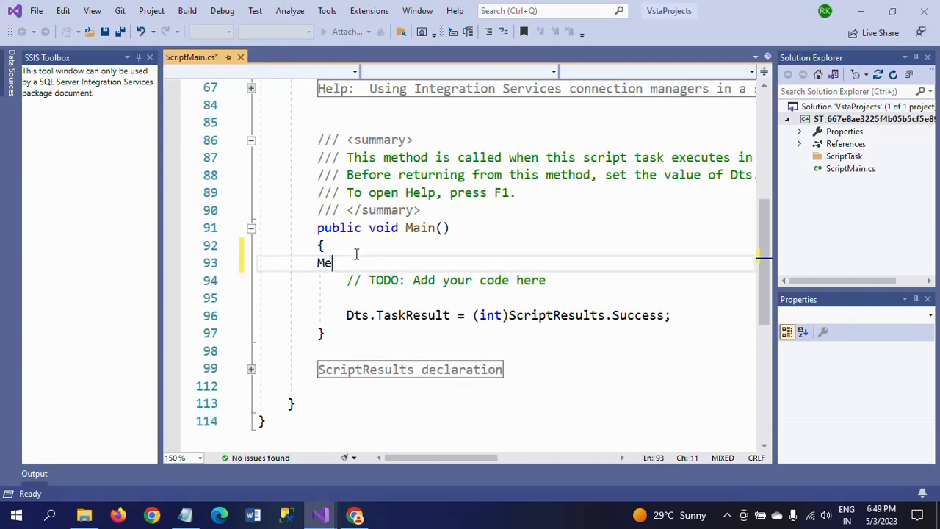
type("ssageBox")
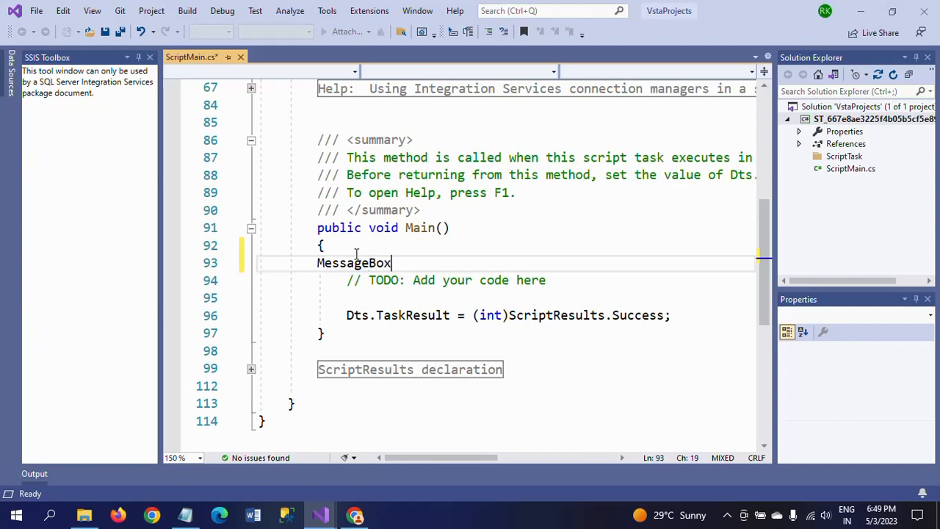
type(".")
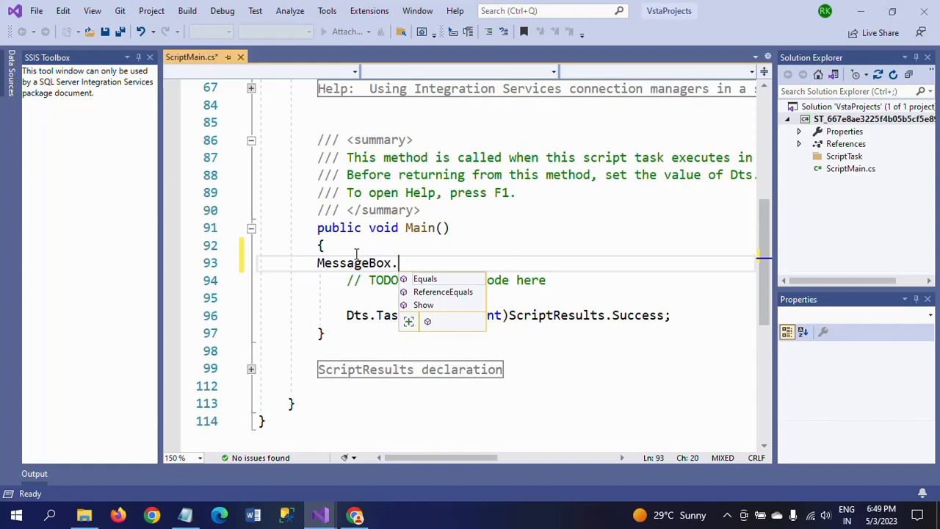
double_click(420, 306)
type("(")
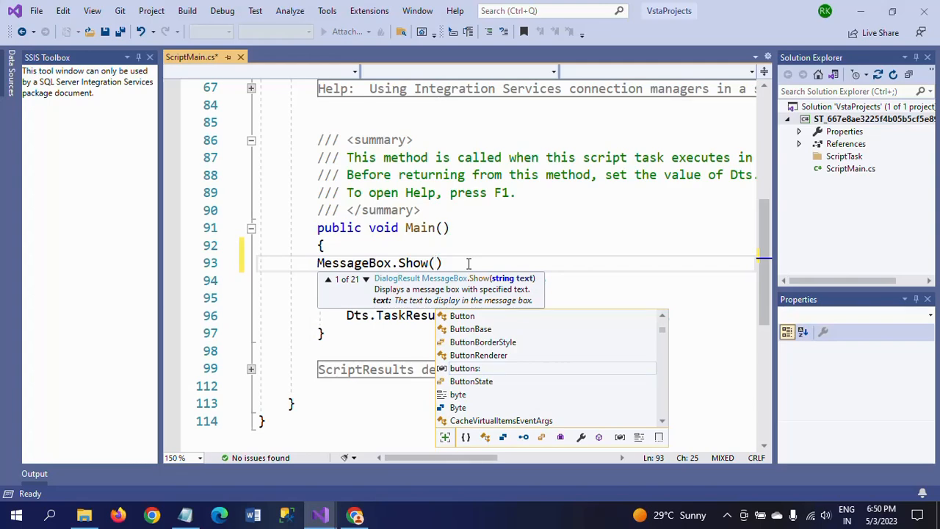
Enter Dts.Variables[] as the argument of the MessageBox.Show call, leaving the index empty.
type("Dts")
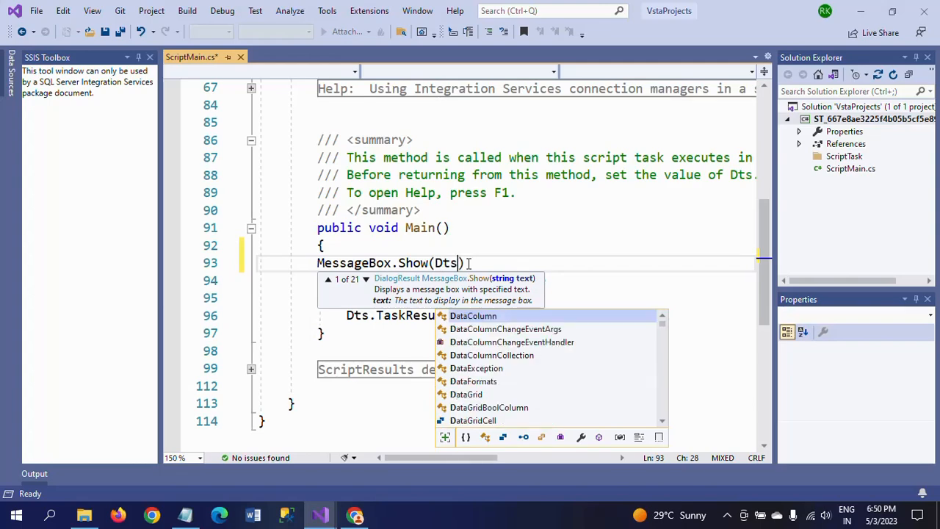
type(".Va")
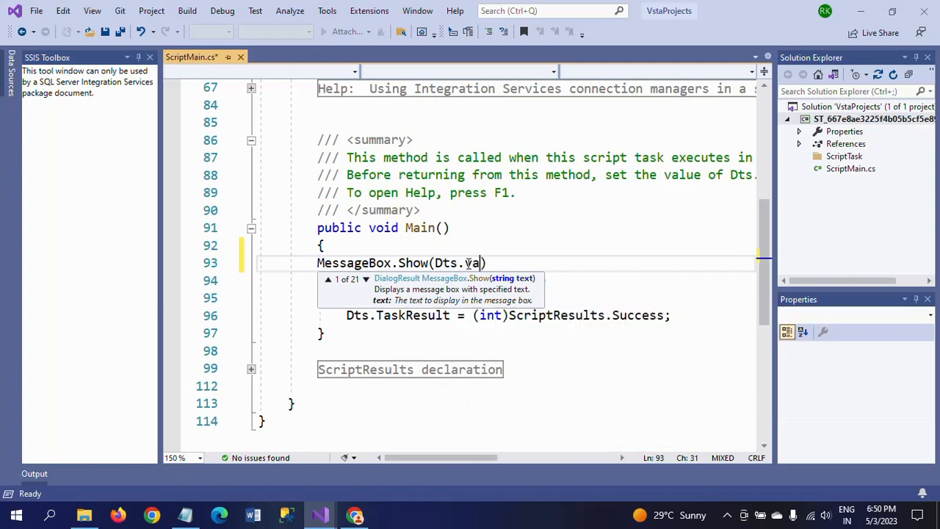
key("Down")
key("Tab")
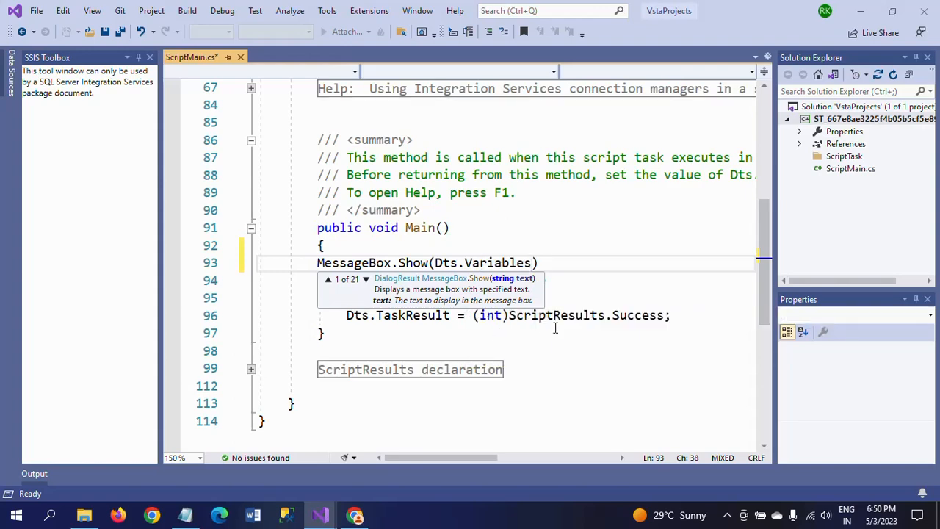
type("[")
key("ctrl+space")
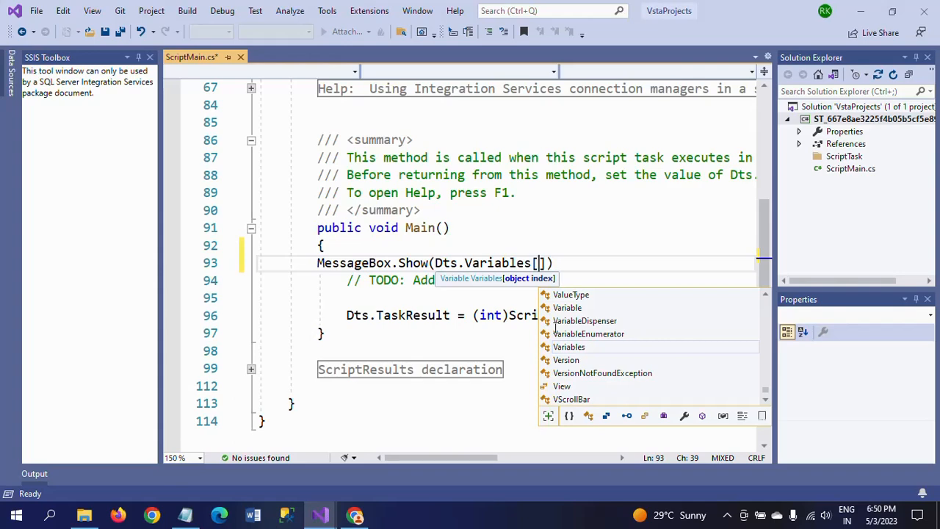
key("Escape")
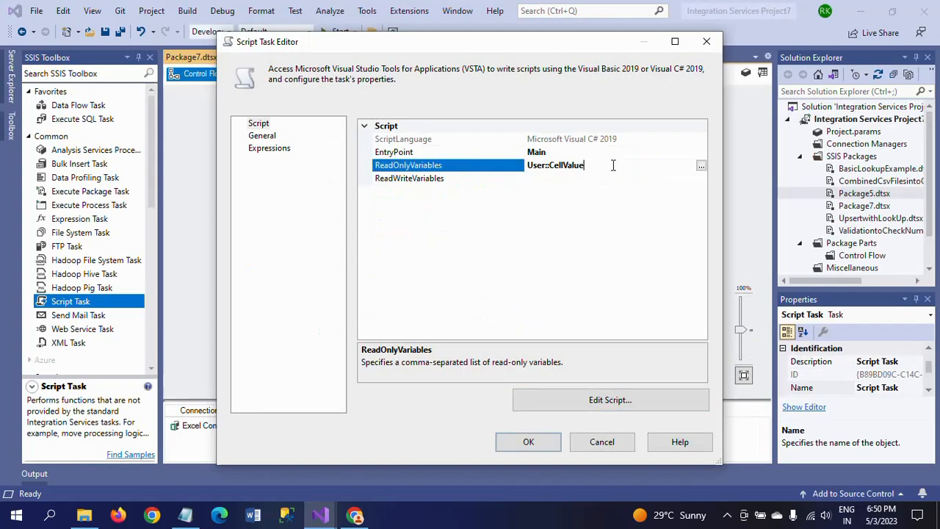
Copy User::CellValue from the Script Task's ReadOnlyVariables and insert it in double quotes as the Dts.Variables index in Main().
left_click_drag(592, 167, 529, 172)
key("ctrl+c")
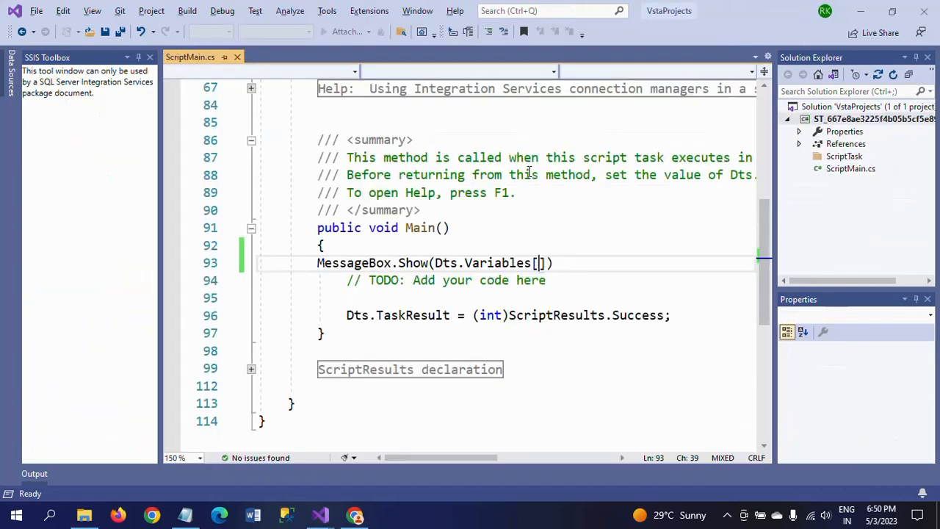
type("\"")
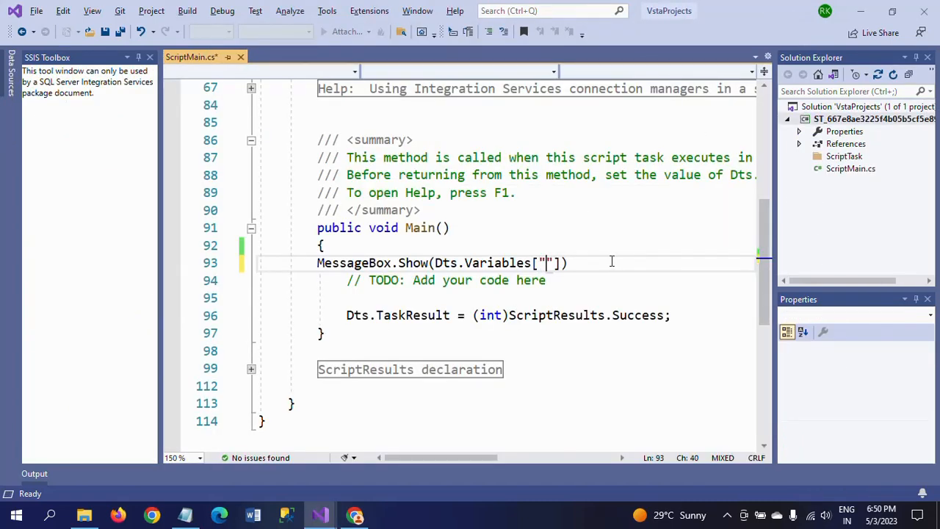
key("ctrl+v")
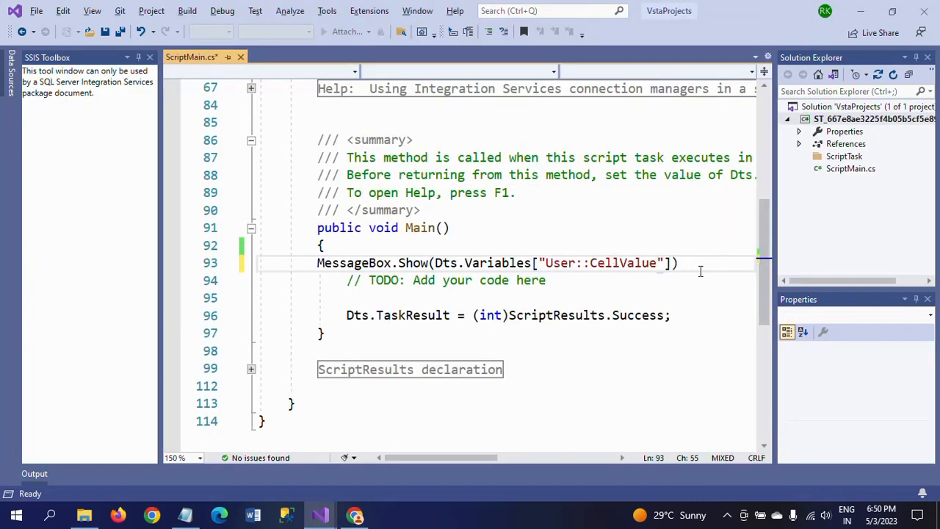
Append .Value.ToString() to the Dts.Variables expression and end the MessageBox.Show statement with a semicolon.
key("Right")
key("Right")
type(".V")
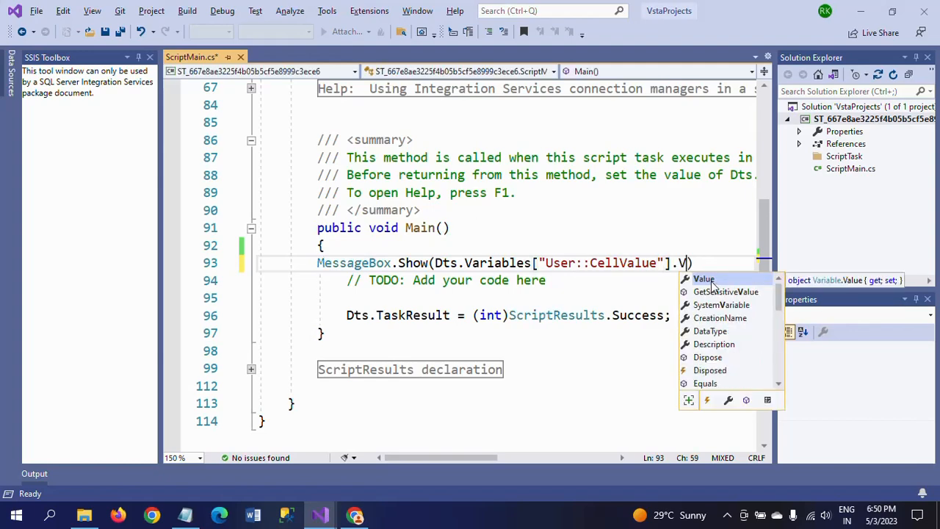
double_click(712, 279)
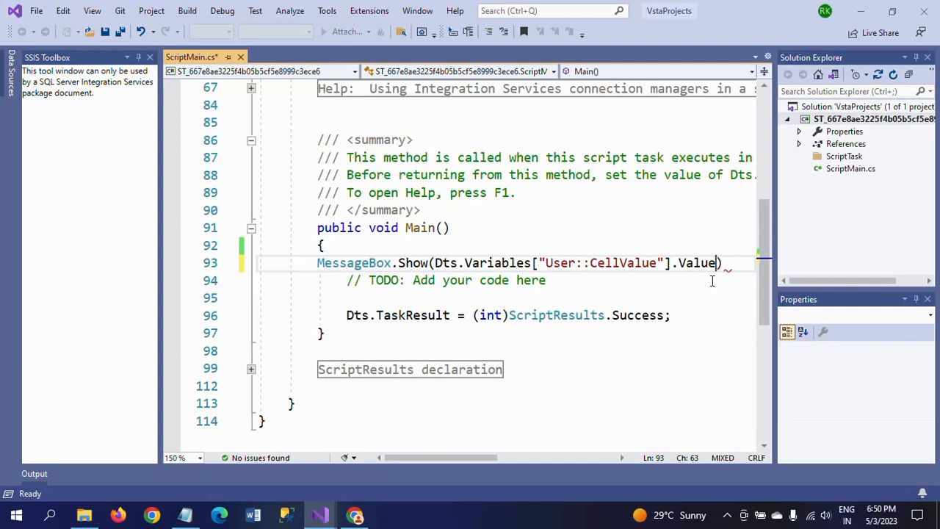
type(".To")
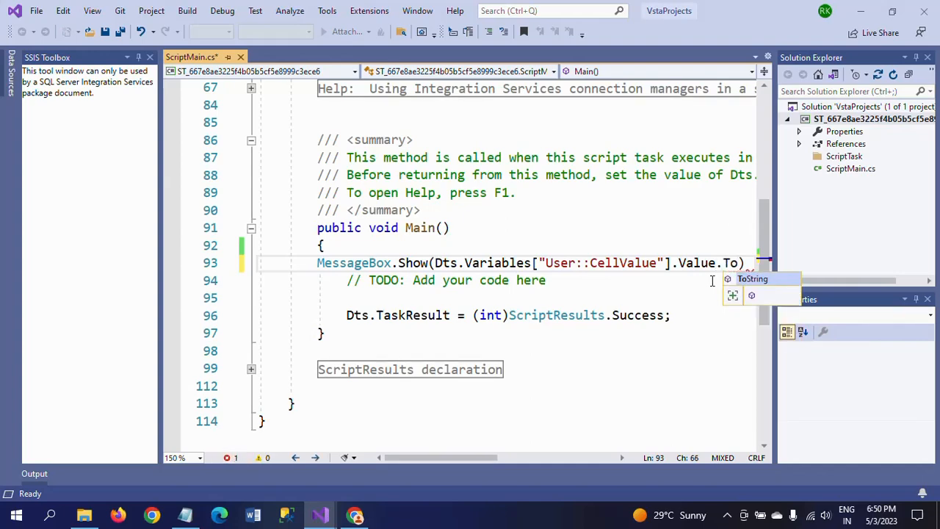
double_click(752, 279)
type("();")
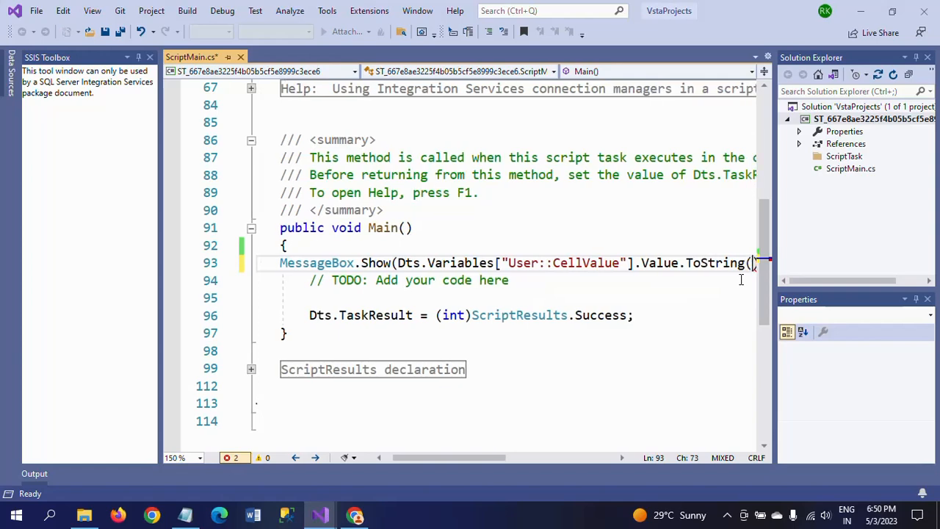
key("Down")
key("Down")
left_click(722, 264)
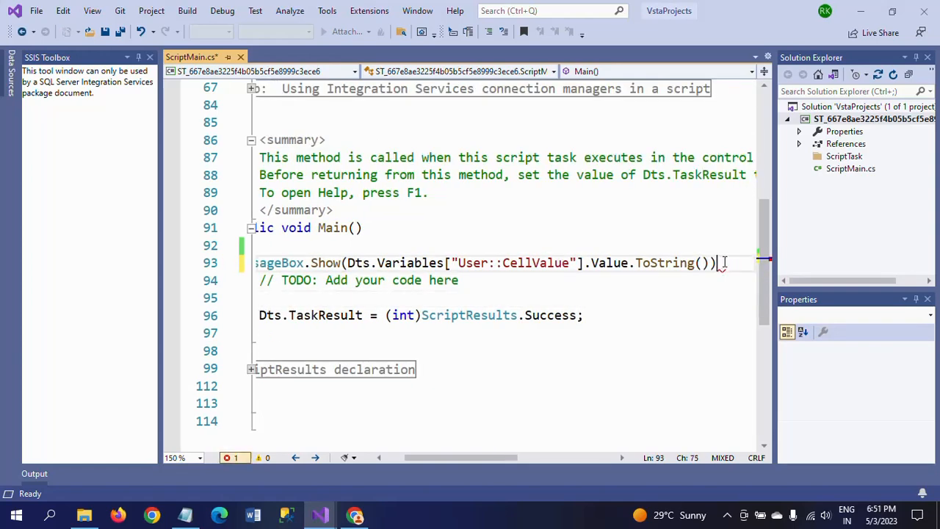
key("Down")
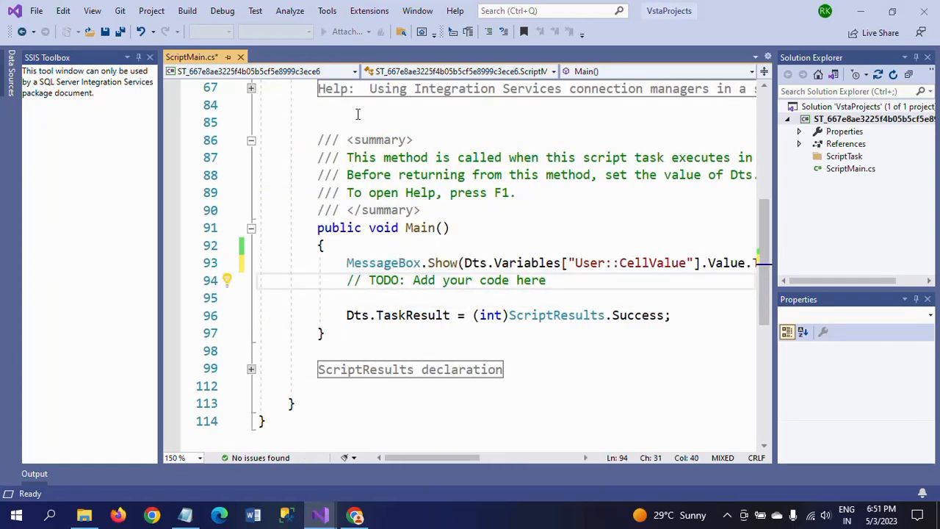
Save the script, close its code editor and accept the Script Task settings.
left_click(106, 33)
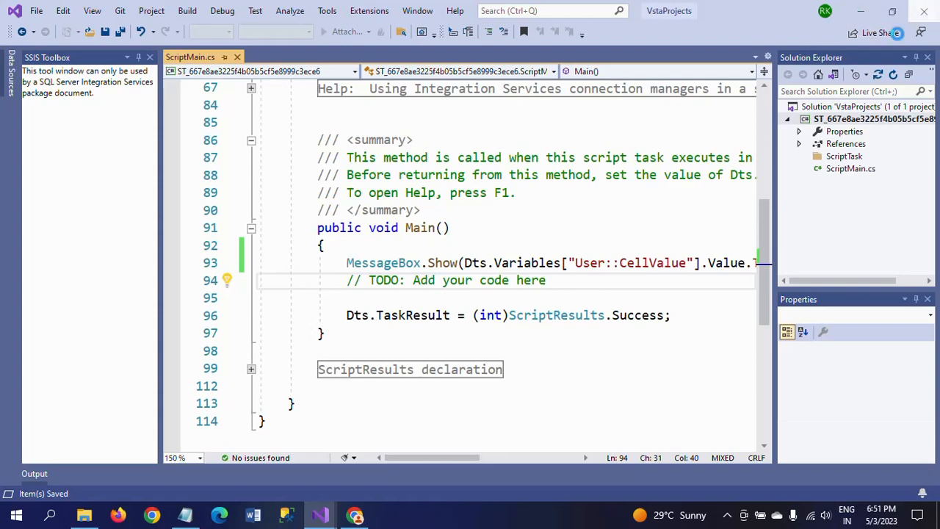
left_click(924, 11)
left_click(528, 442)
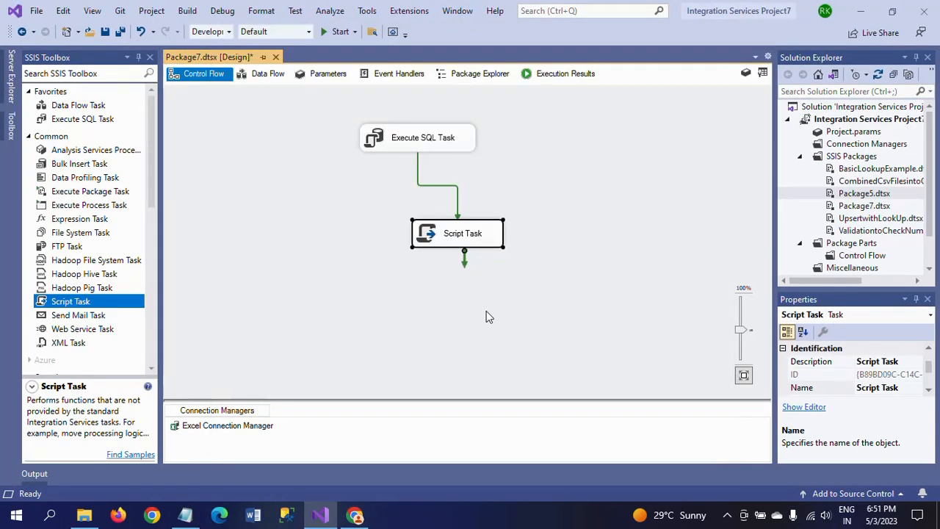
left_click(500, 311)
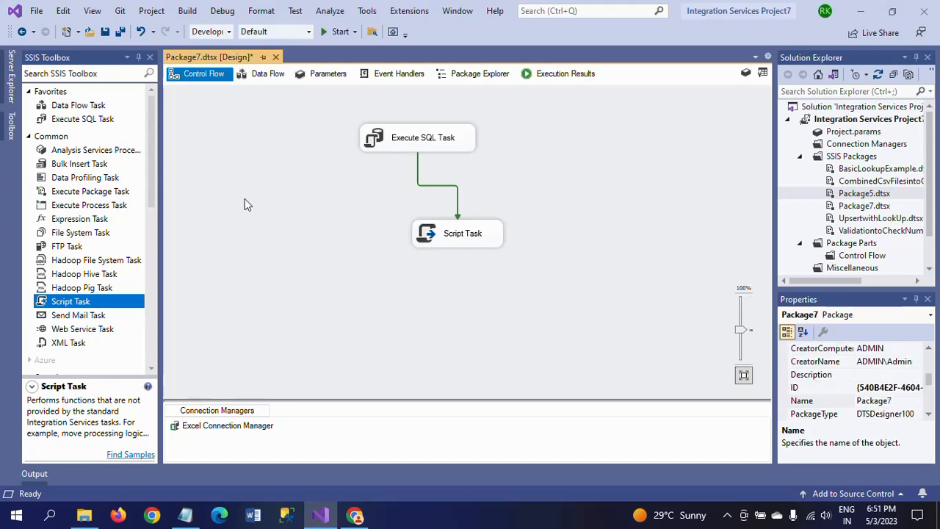
Start the package and highlight the expected text "Person Report for the end of this quarter" in the Notepad notes.
left_click(328, 37)
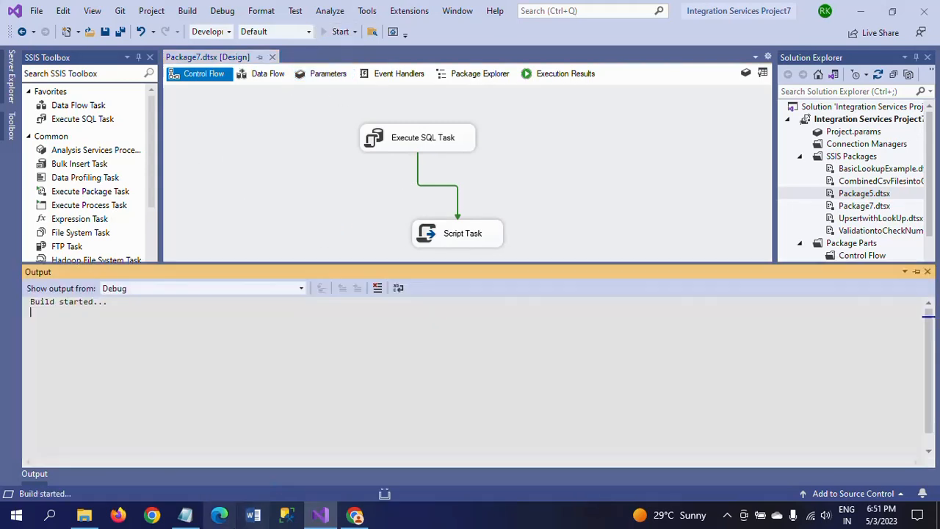
left_click(185, 515)
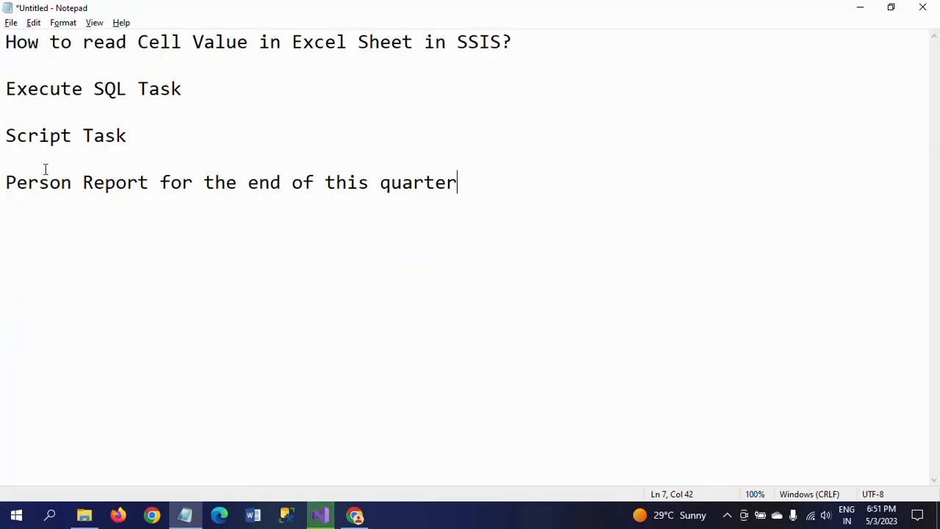
left_click_drag(9, 186, 431, 197)
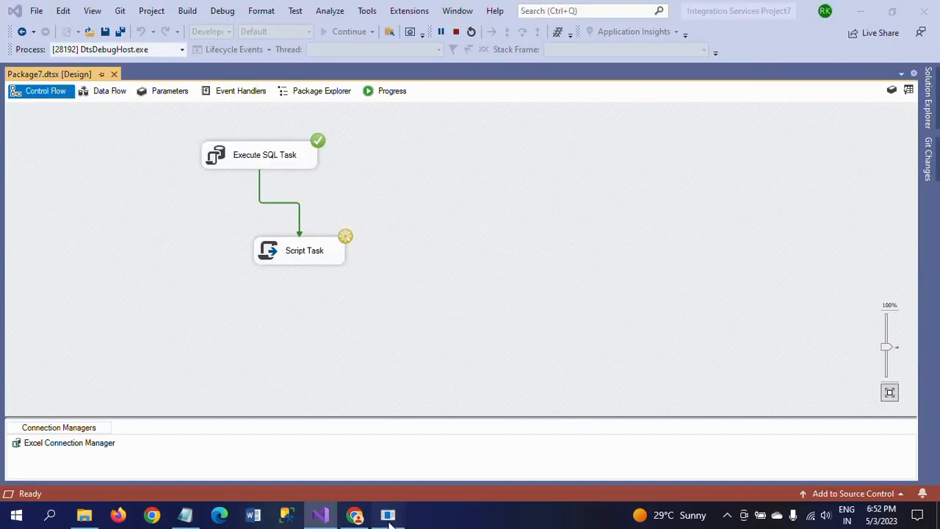
Bring the Script Task's message box to the front, dismiss it and stop debugging the package.
left_click(389, 522)
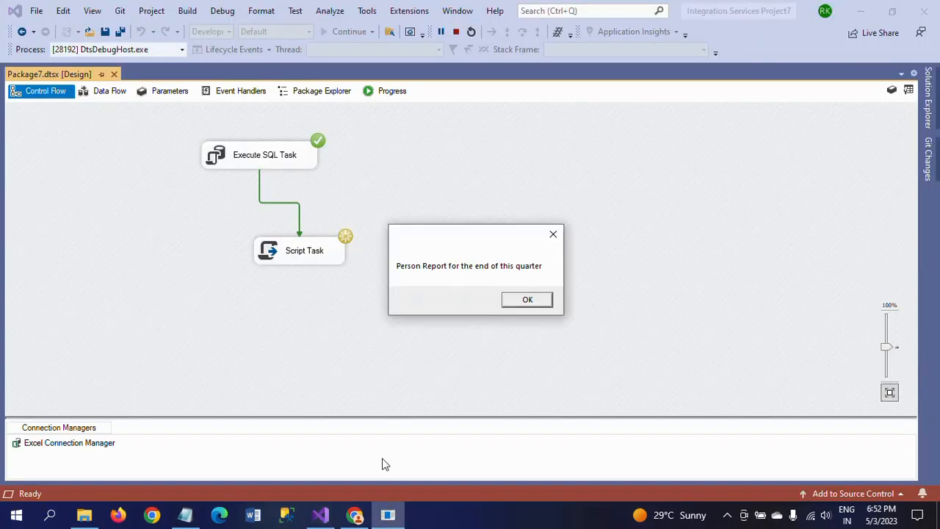
left_click(528, 301)
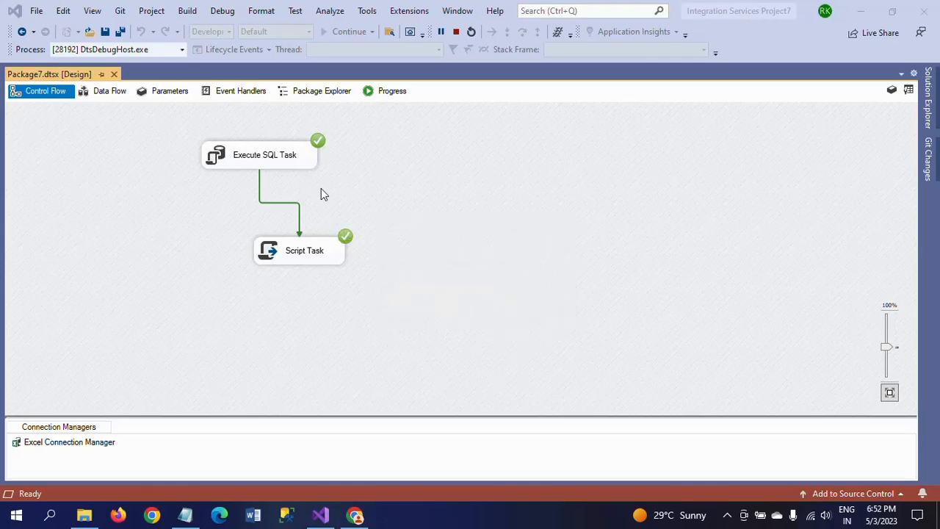
left_click(456, 31)
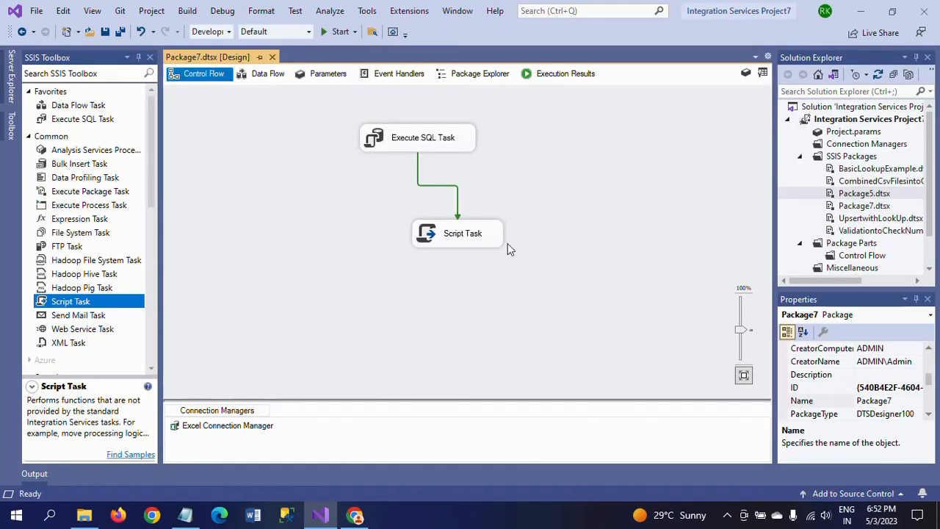
Review the Execute SQL Task's result set, Excel connection and SQL statement settings, and close its editor.
double_click(426, 142)
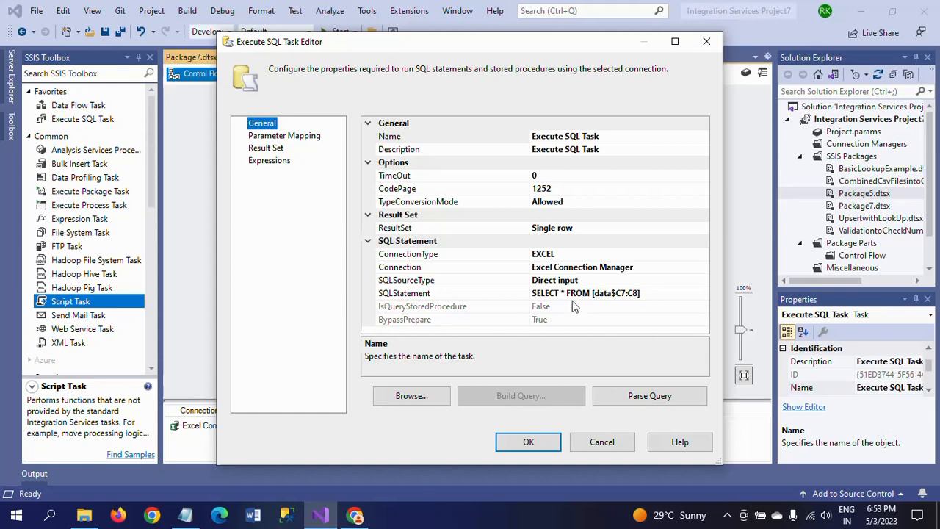
left_click(526, 444)
left_click(300, 207)
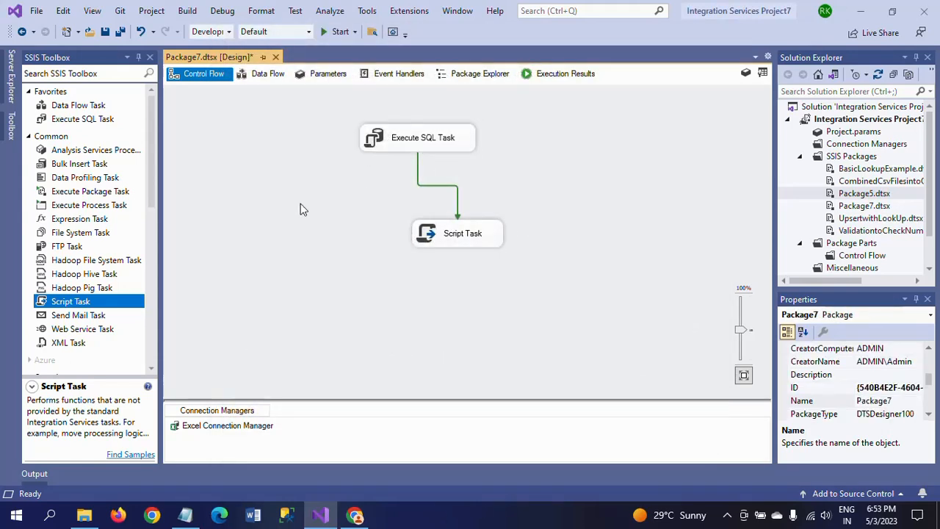